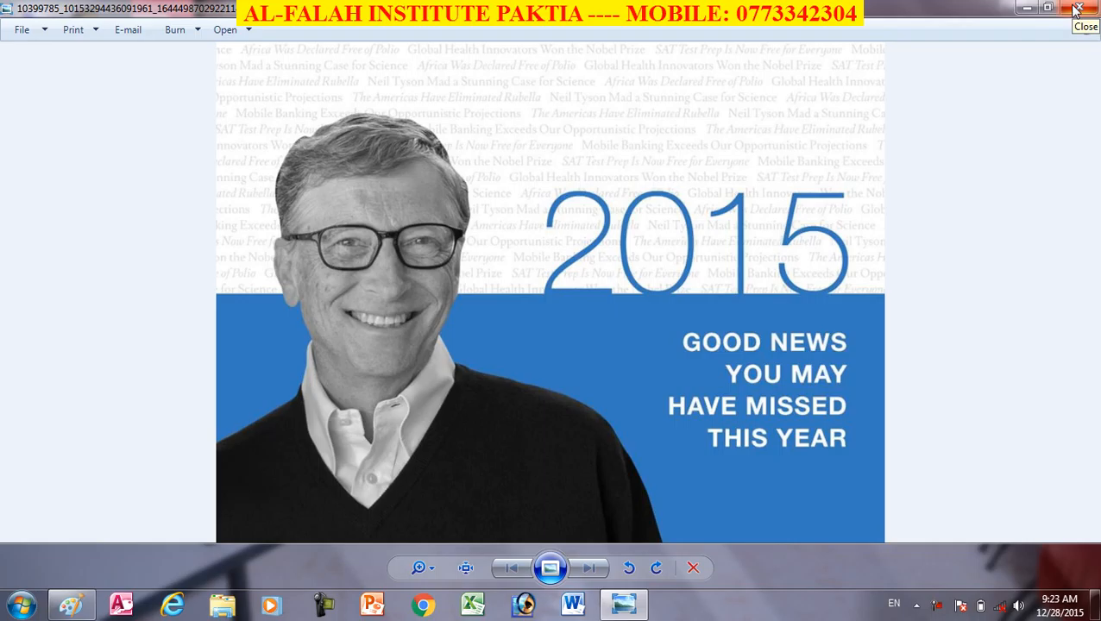
Switch to Paint and draw two thin red freehand lines across the upper canvas with the Pencil.
click(72, 606)
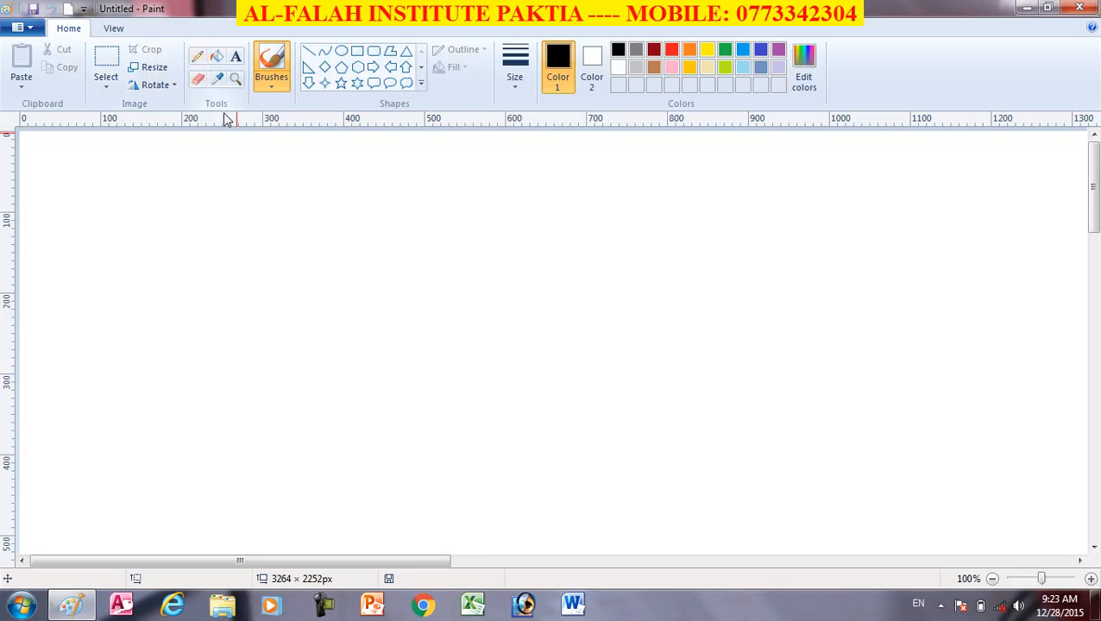
click(198, 57)
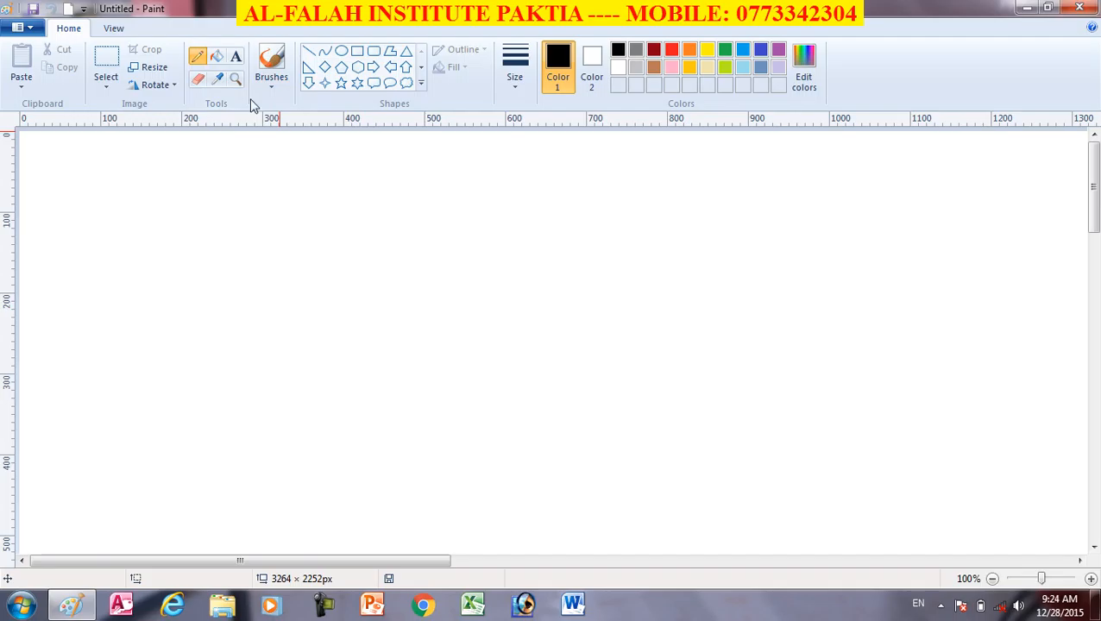
click(672, 50)
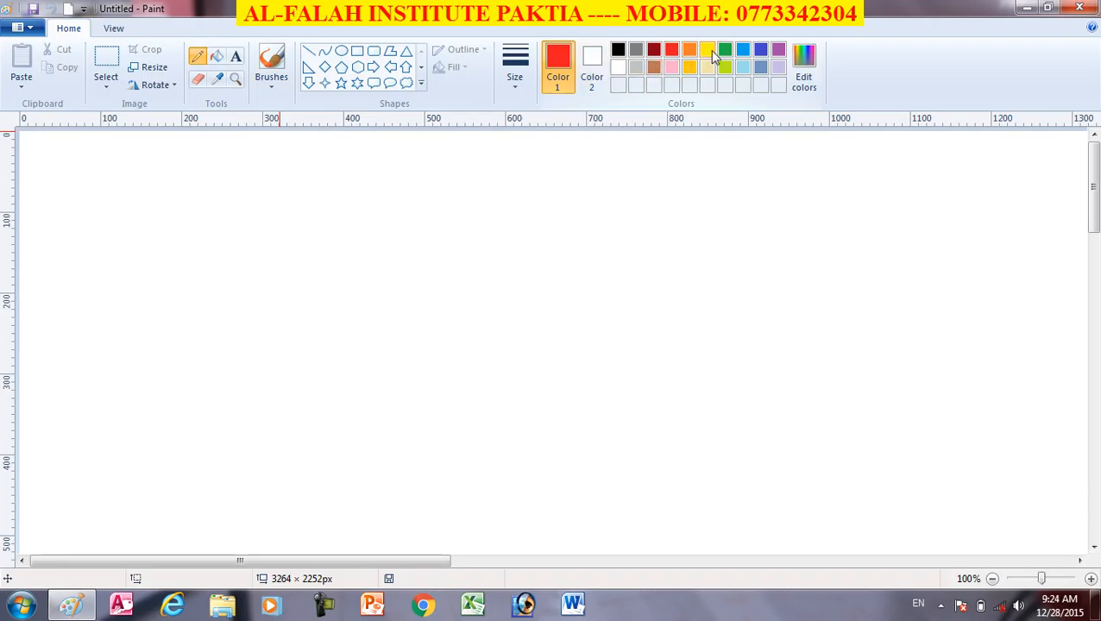
mouse_move(285, 195)
mouse_down()
mouse_move(326, 223)
mouse_move(457, 218)
mouse_move(518, 189)
mouse_move(729, 194)
mouse_up()
mouse_move(641, 231)
mouse_down()
mouse_move(499, 239)
mouse_move(348, 279)
mouse_move(263, 280)
mouse_up()
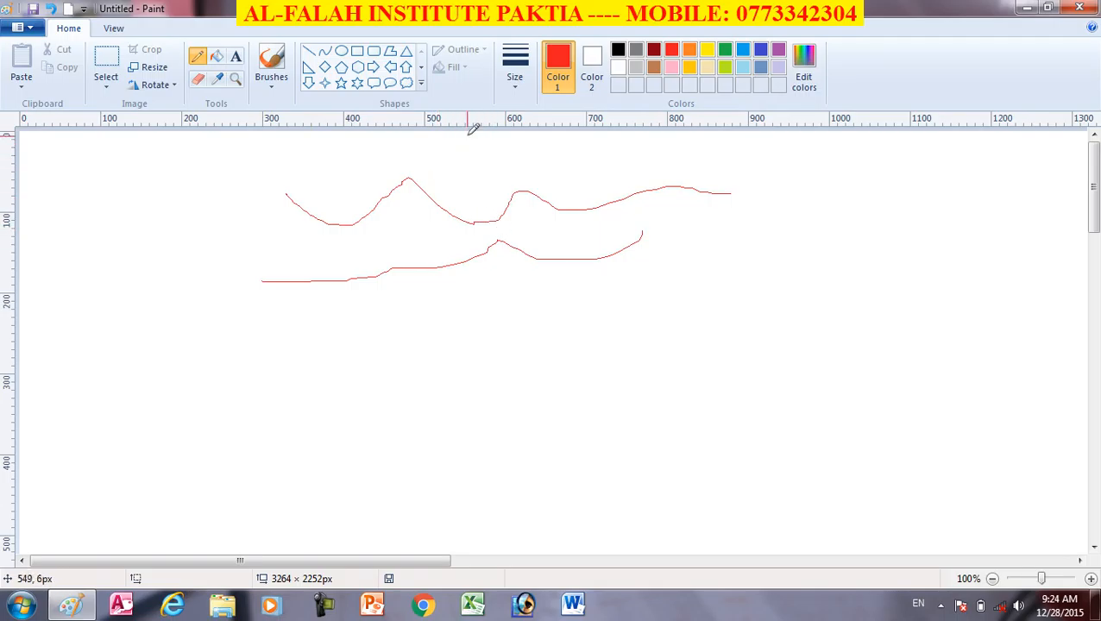
Draw a red wavy line below the two thin ones with the Pencil at its thickest size.
click(518, 84)
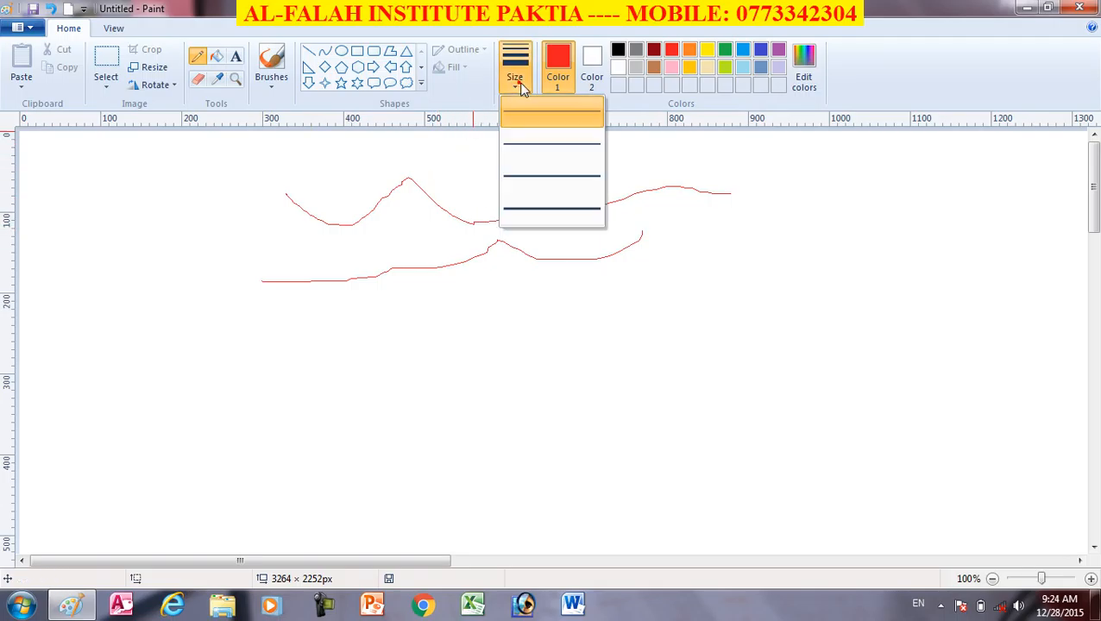
click(547, 208)
drag(267, 324, 774, 294)
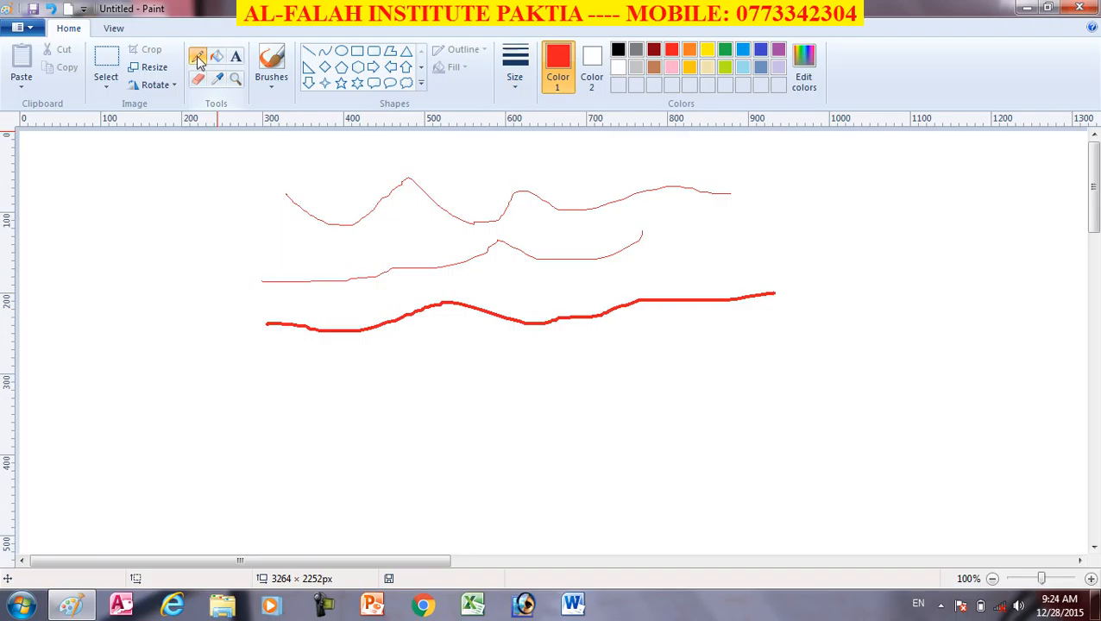
Paint two red strokes with the basic Brush on the canvas's left side, the second at the thickest size.
click(276, 84)
click(270, 111)
mouse_move(133, 191)
mouse_down()
mouse_move(198, 205)
mouse_move(224, 256)
mouse_up()
click(515, 76)
click(552, 200)
drag(106, 293, 274, 333)
Paint one red wavy stroke with Calligraphy brush 1 and another beneath it with Calligraphy brush 2.
click(272, 79)
click(303, 111)
mouse_move(312, 178)
mouse_down()
mouse_move(393, 158)
mouse_move(591, 168)
mouse_up()
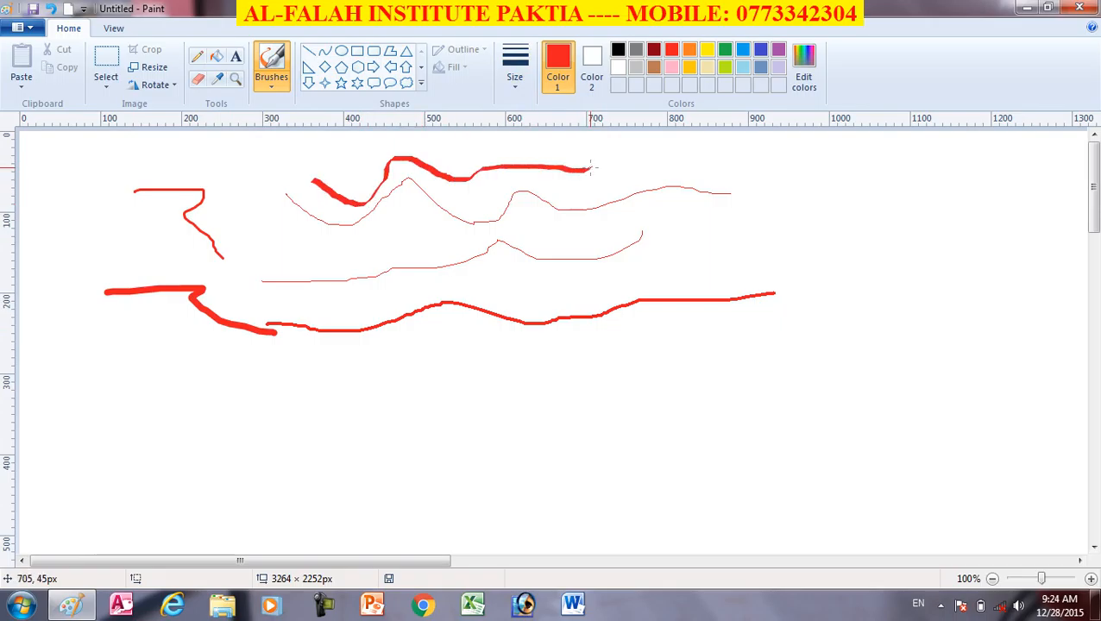
click(279, 76)
click(336, 110)
mouse_move(343, 221)
mouse_down()
mouse_move(370, 242)
mouse_move(578, 222)
mouse_up()
Spray two red zigzag Airbrush strokes on the canvas's right side, the second at the largest size.
click(275, 80)
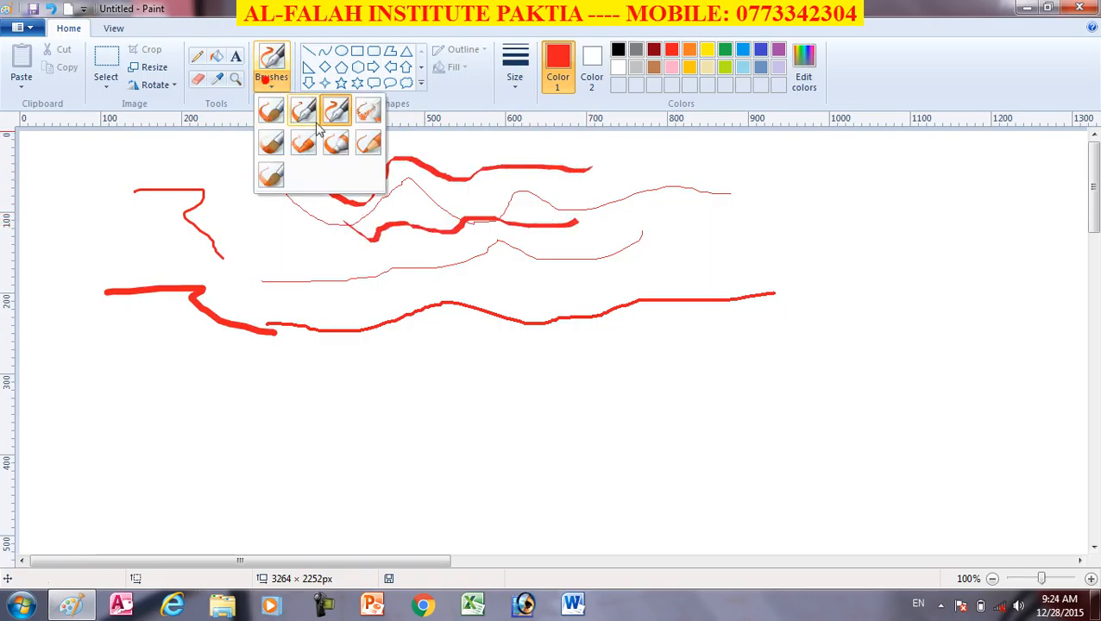
click(369, 114)
mouse_move(802, 200)
mouse_down()
mouse_move(848, 214)
mouse_move(890, 337)
mouse_up()
click(515, 67)
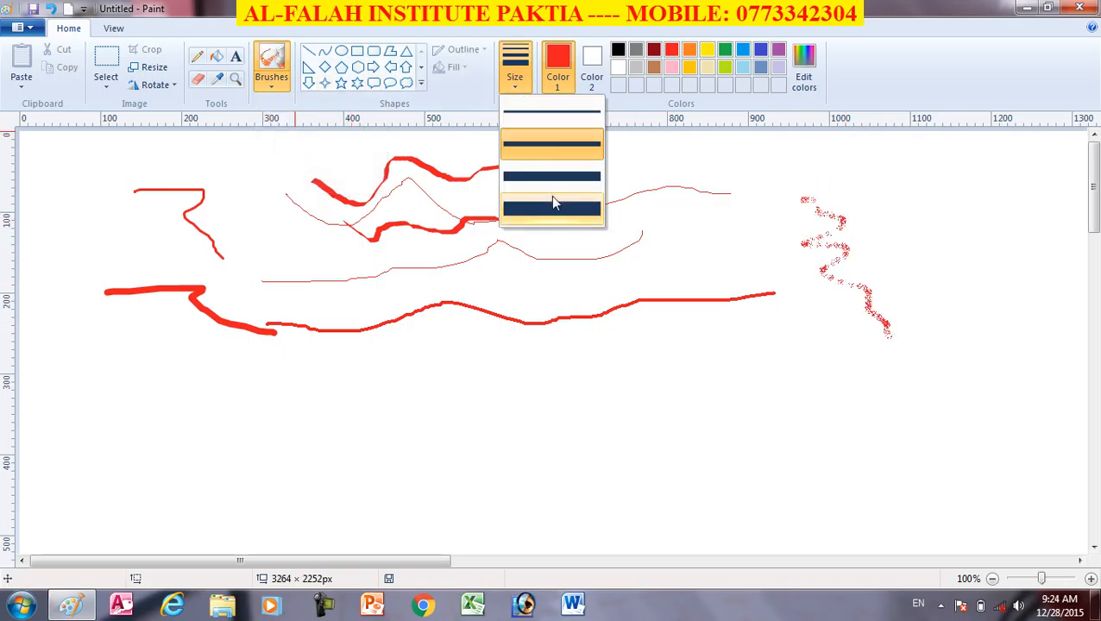
click(552, 203)
mouse_move(914, 199)
mouse_down()
mouse_move(884, 239)
mouse_move(979, 306)
mouse_up()
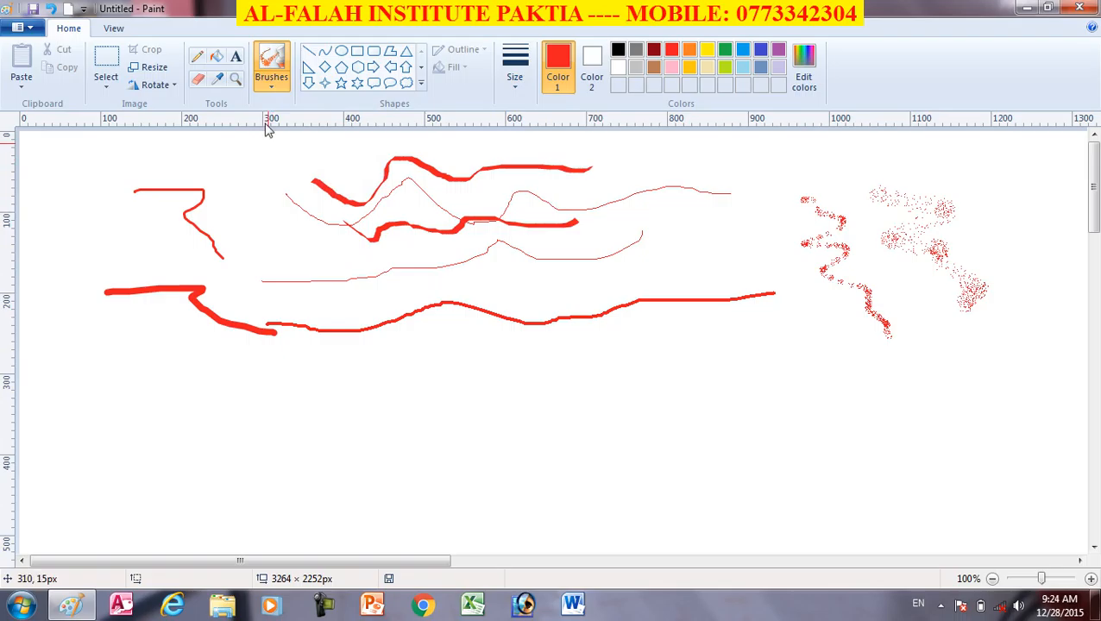
Paint a red zigzag stroke with the Oil brush and another to its left with the Crayon.
click(264, 77)
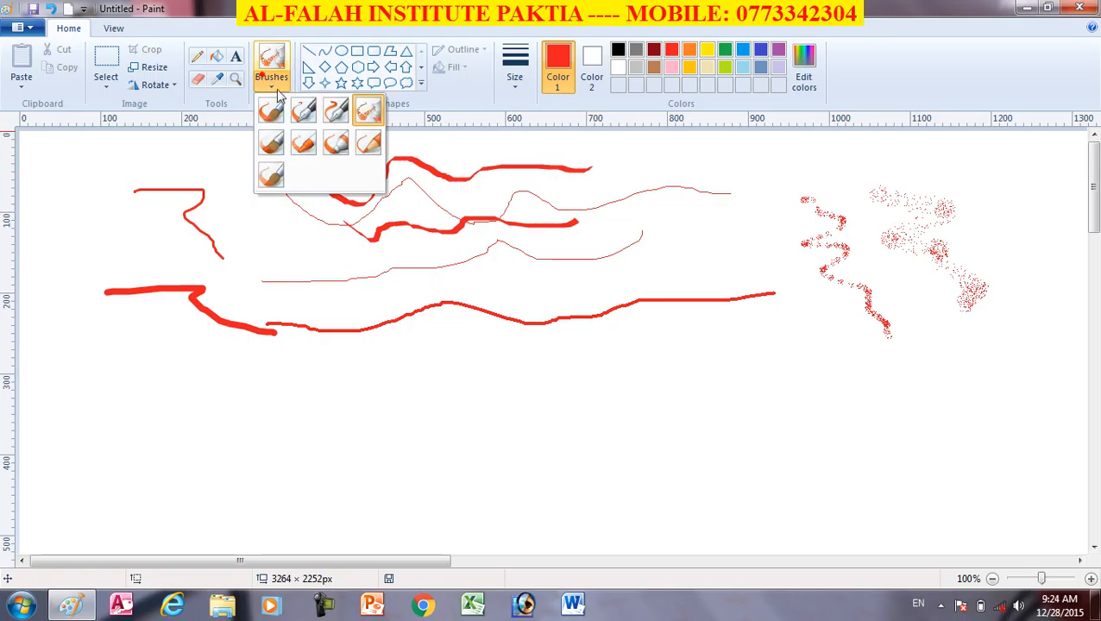
click(274, 147)
mouse_move(705, 226)
mouse_down()
mouse_move(737, 238)
mouse_move(876, 367)
mouse_up()
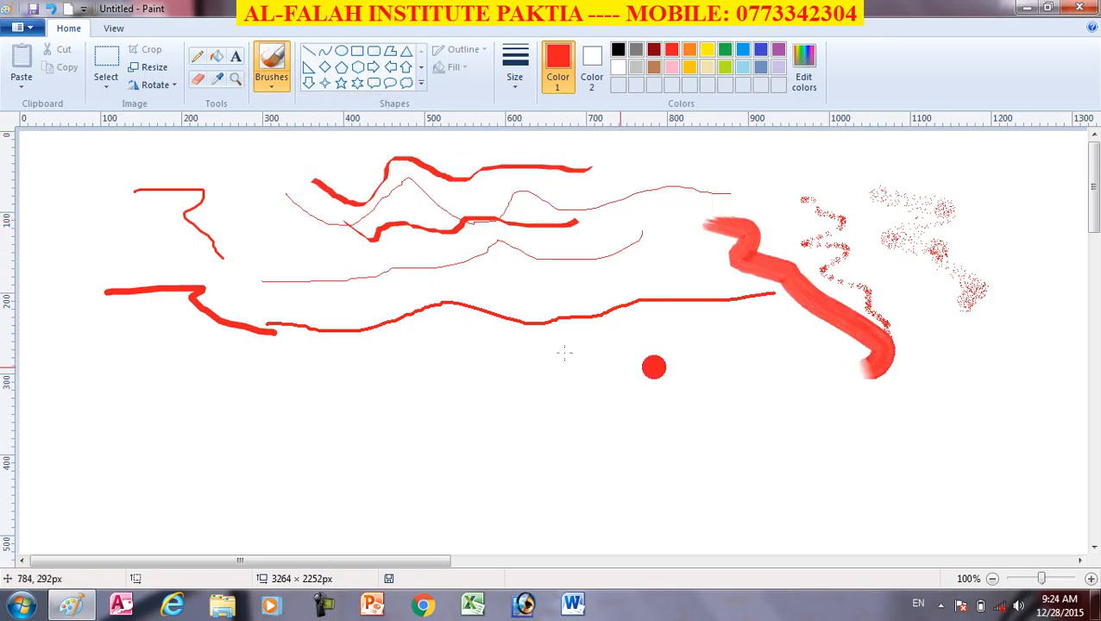
click(271, 70)
click(302, 142)
mouse_move(584, 254)
mouse_down()
mouse_move(673, 259)
mouse_move(667, 311)
mouse_move(707, 367)
mouse_up()
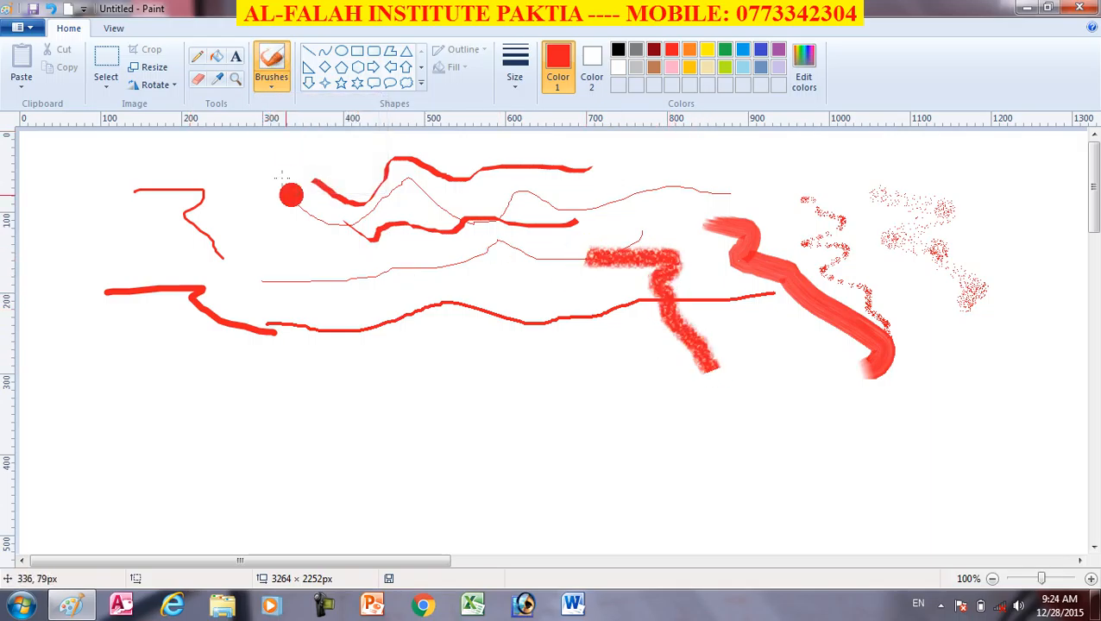
Paint a red zigzag stroke with the Marker to the left of the crayon stroke.
click(271, 73)
click(336, 143)
mouse_move(531, 284)
mouse_down()
mouse_move(556, 345)
mouse_move(602, 389)
mouse_up()
Paint three short overlapping Marker strokes side by side in black, red and green beneath the wavy lines.
click(271, 69)
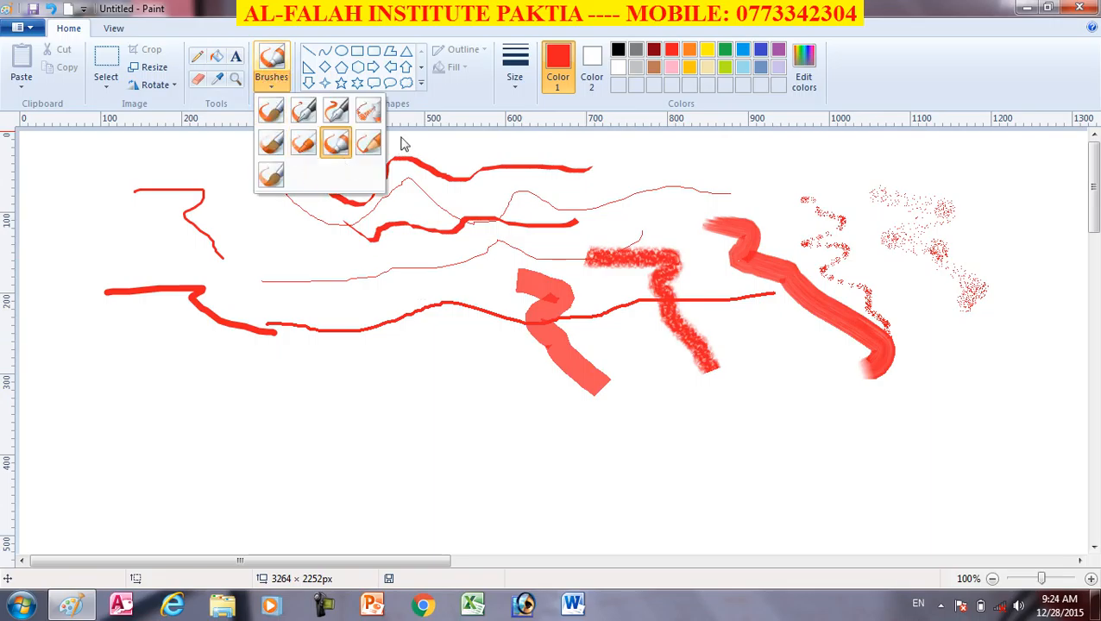
click(335, 143)
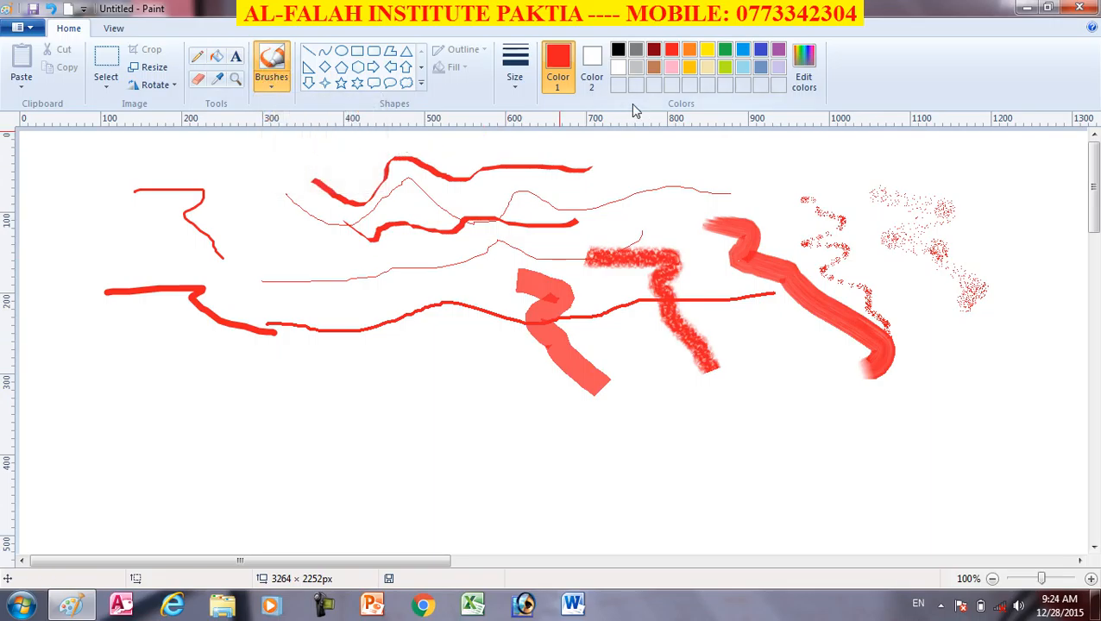
click(618, 49)
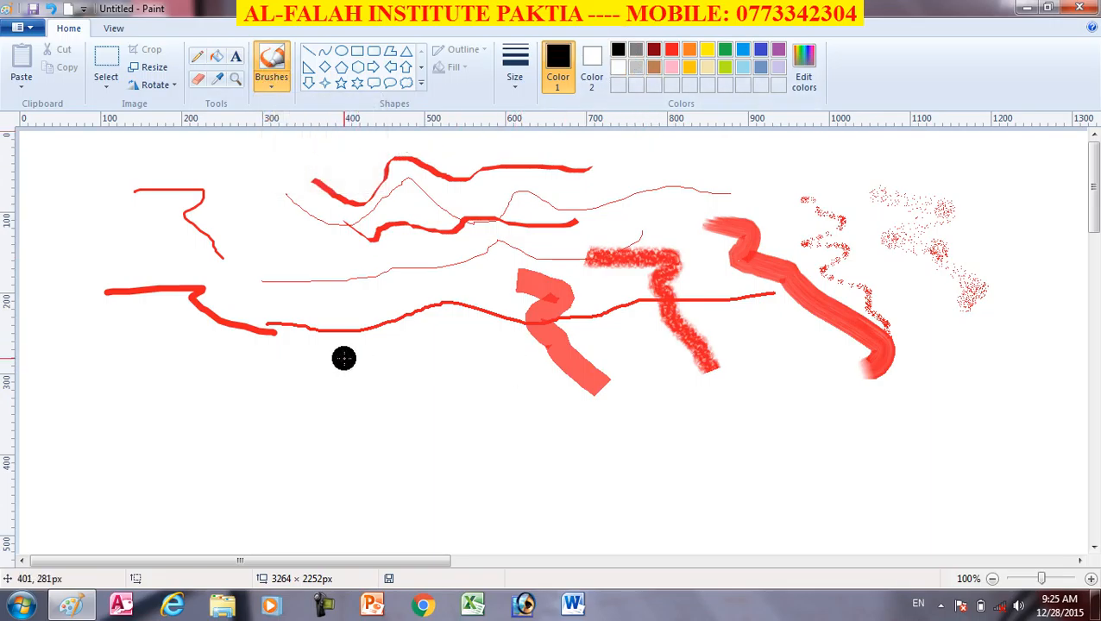
drag(342, 358, 383, 416)
click(672, 49)
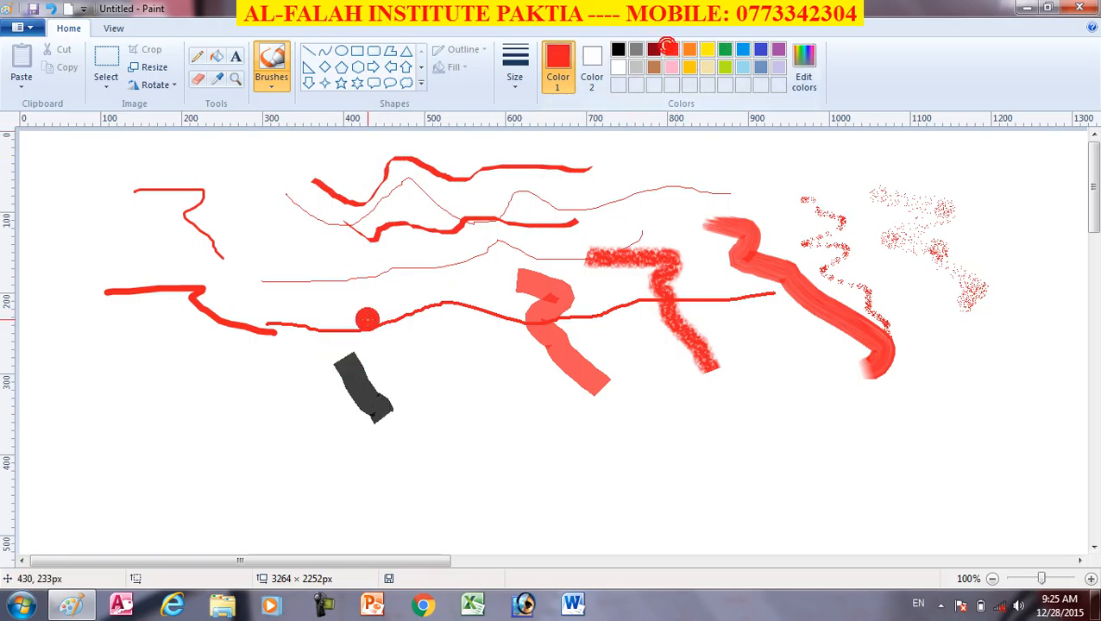
drag(367, 352, 395, 416)
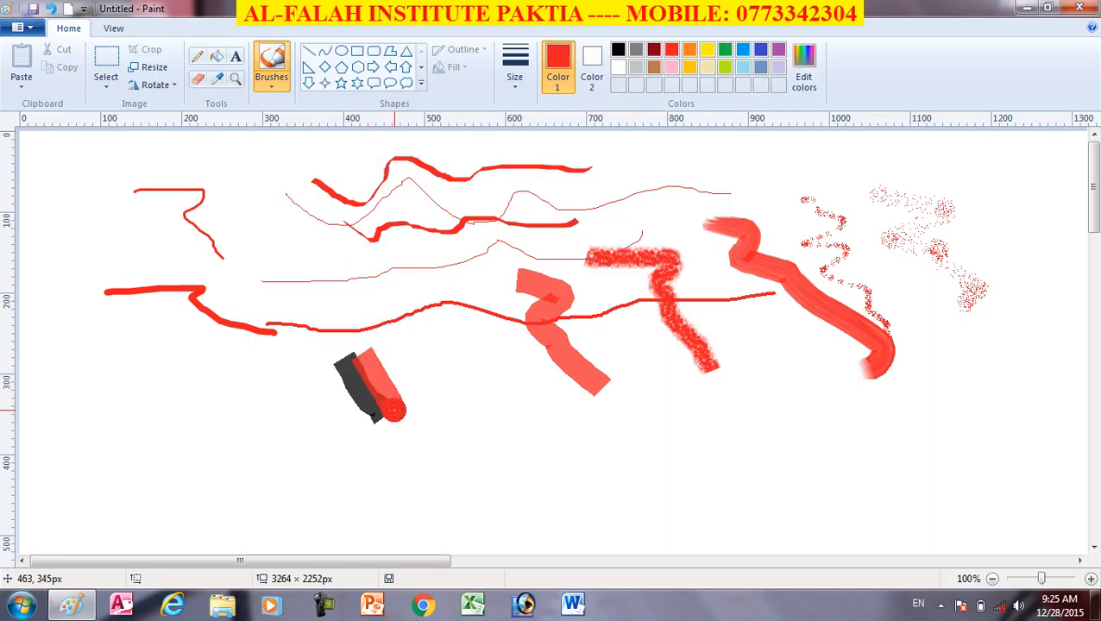
click(724, 49)
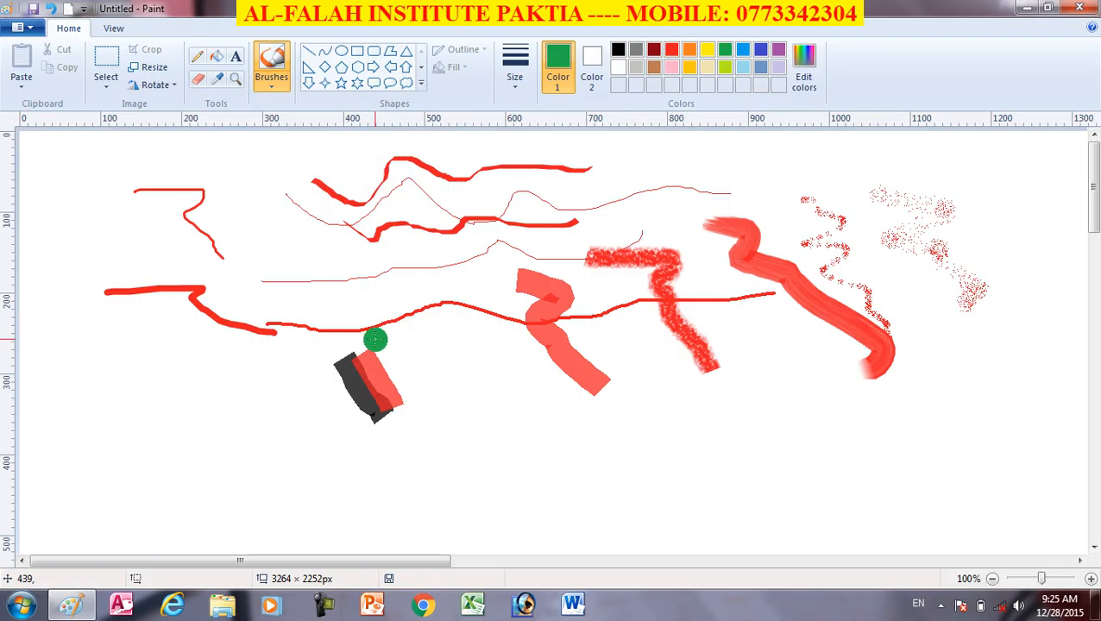
drag(369, 344, 413, 404)
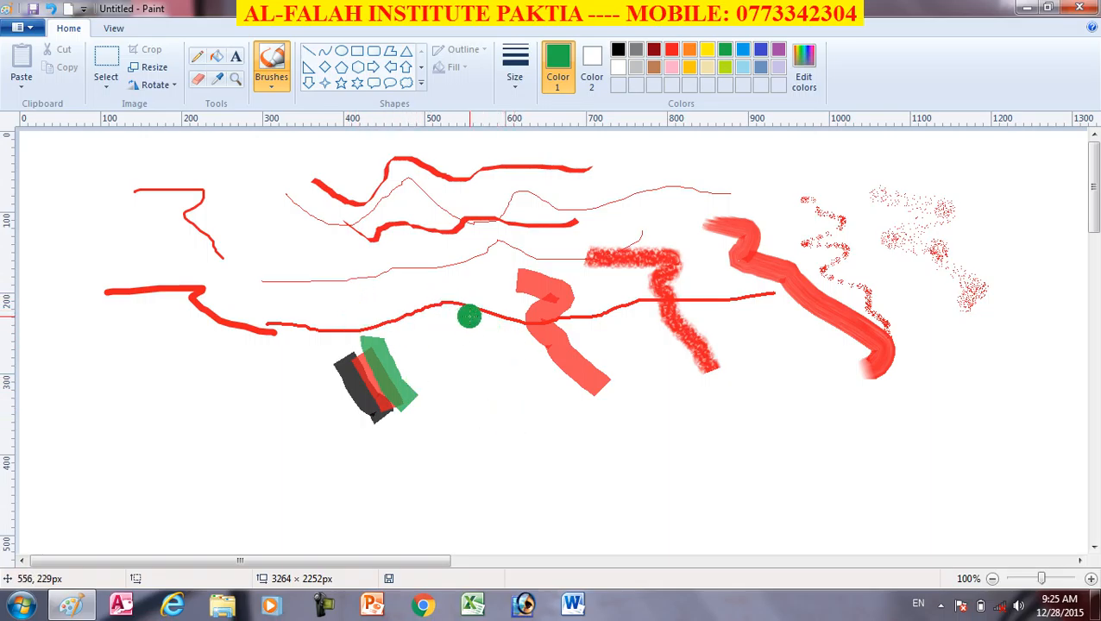
Erase part of the small red brush stroke, and wipe across the neighbouring strokes with the largest Eraser size.
click(197, 78)
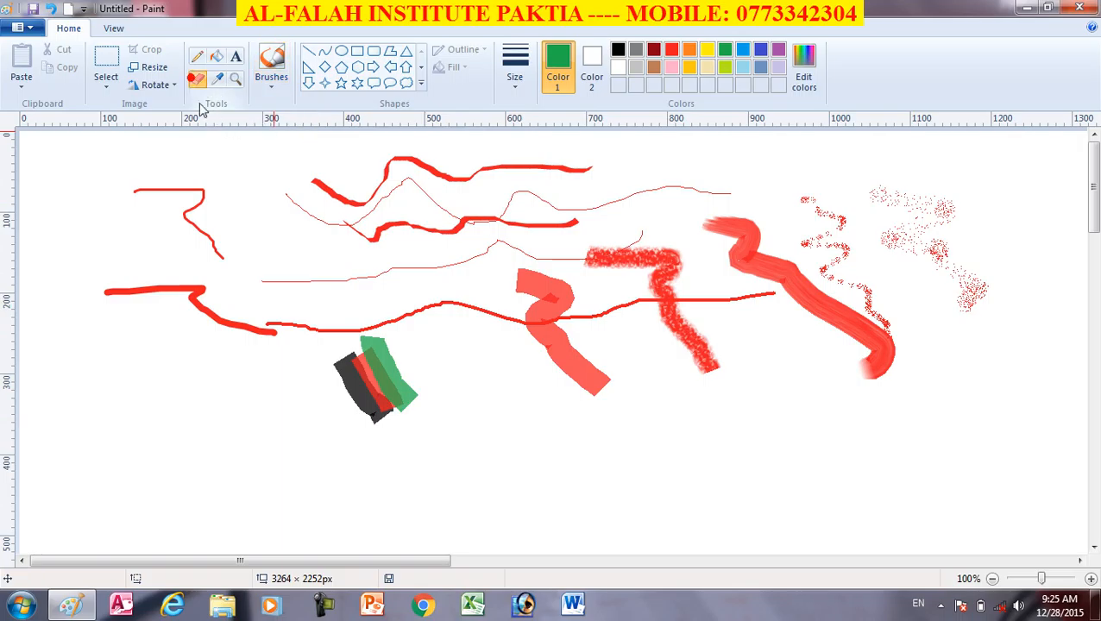
drag(171, 183, 204, 194)
click(515, 69)
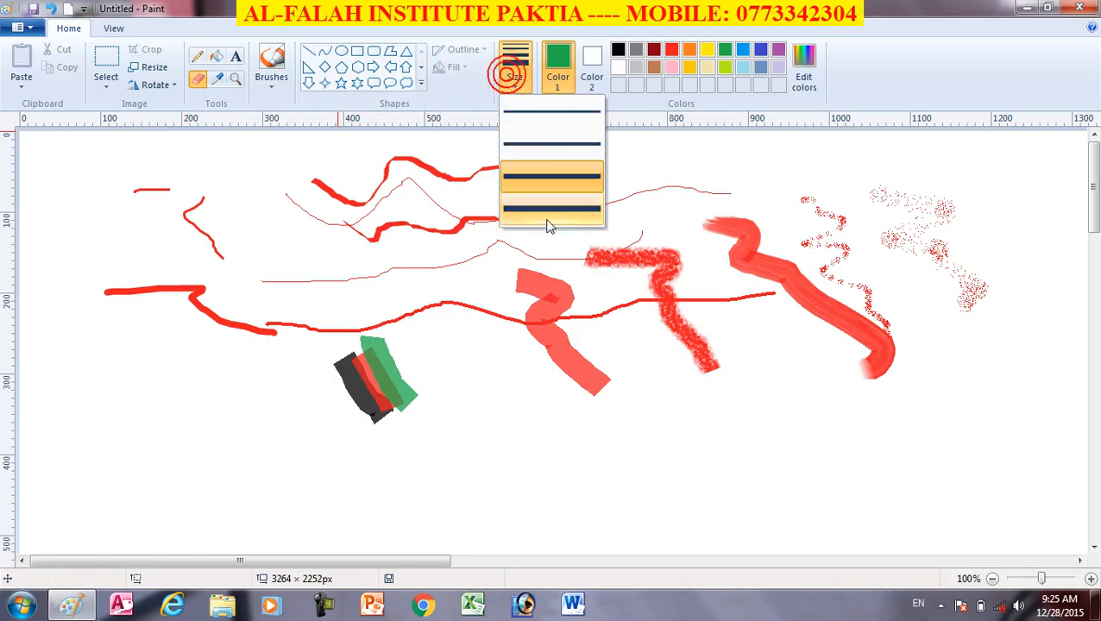
click(544, 214)
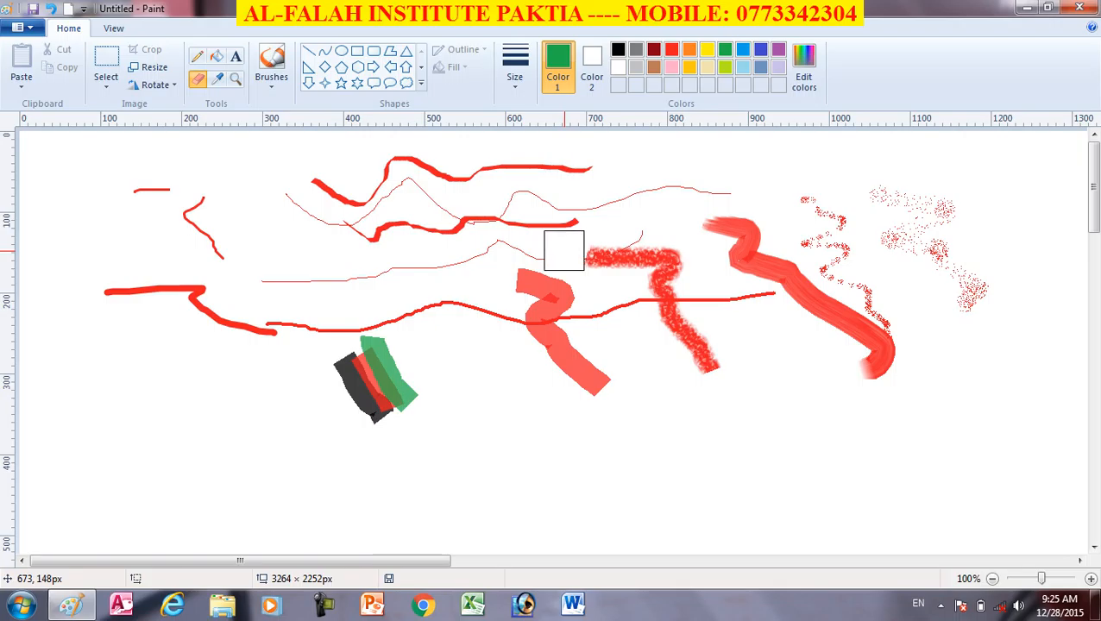
mouse_move(564, 250)
mouse_down()
mouse_move(513, 224)
mouse_move(142, 230)
mouse_move(148, 210)
mouse_move(216, 264)
mouse_move(188, 200)
mouse_move(289, 213)
mouse_move(419, 266)
mouse_up()
Select the entire drawing and delete it to clear the canvas.
key(ctrl+a)
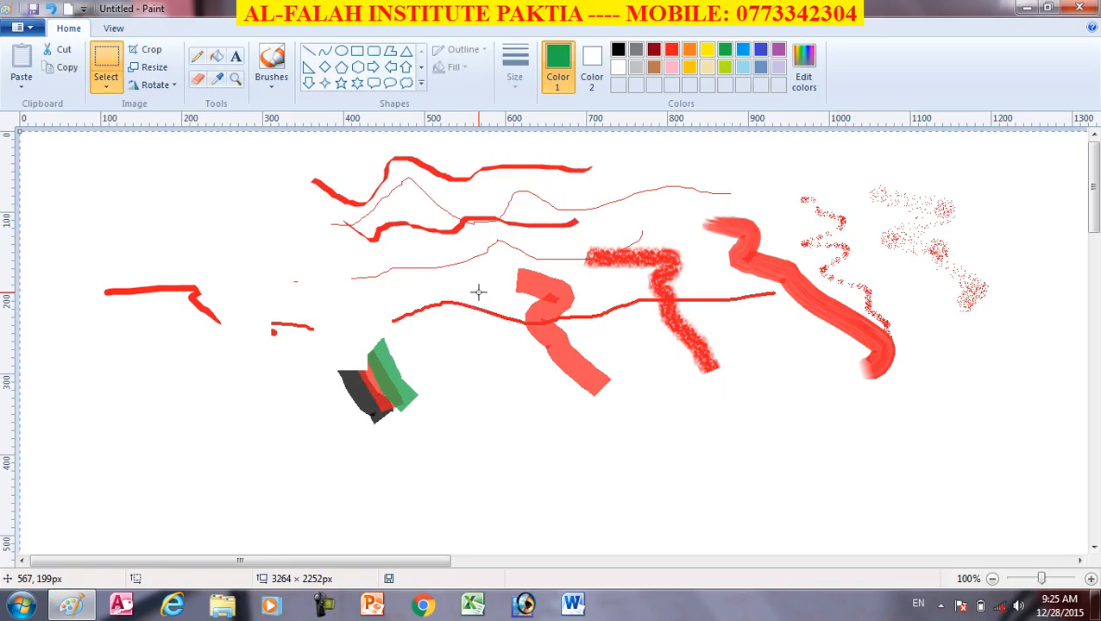
key(Delete)
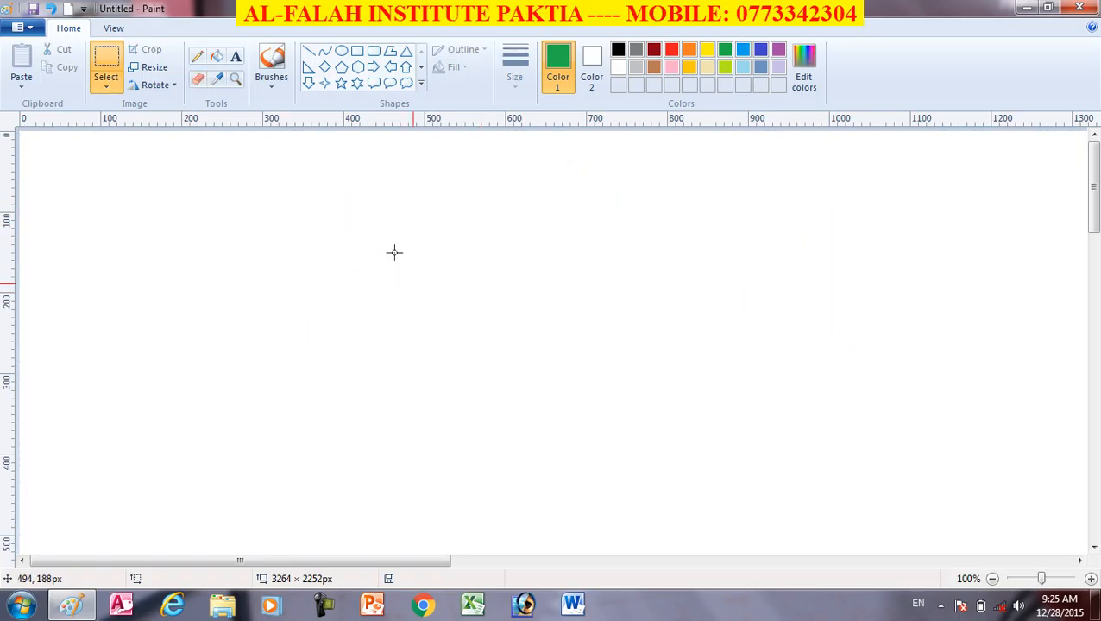
Draw a green-outlined heart shape about 443 × 380 px in the middle of the canvas.
click(421, 66)
click(309, 83)
mouse_move(336, 206)
mouse_down()
mouse_move(639, 423)
mouse_move(695, 512)
mouse_up()
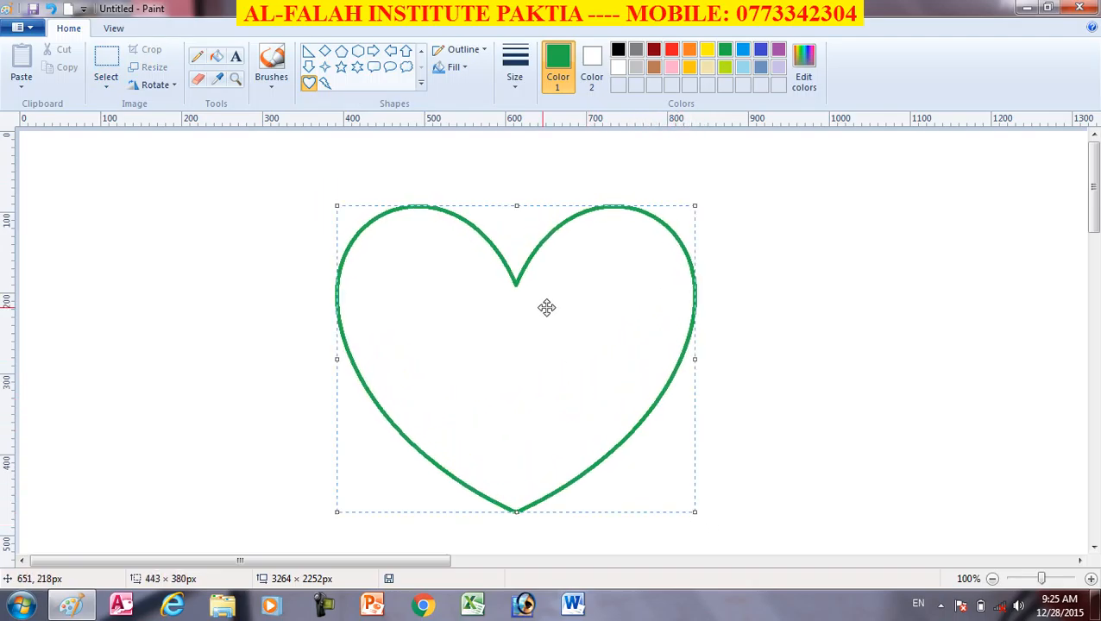
Recolour the heart's outline light blue, dark red and finally red.
click(743, 49)
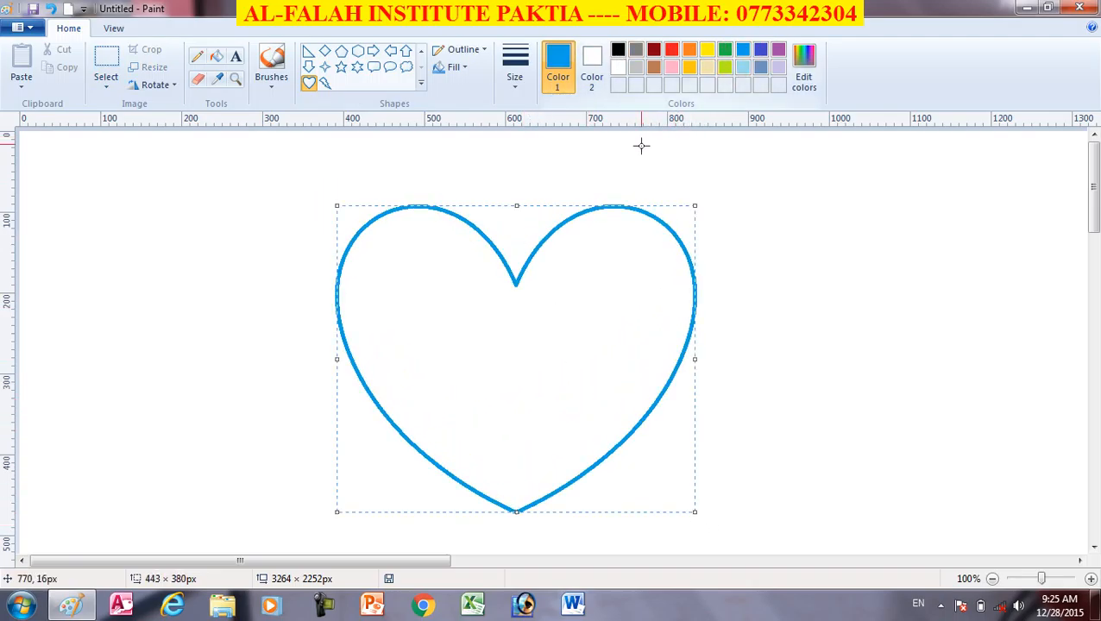
click(654, 49)
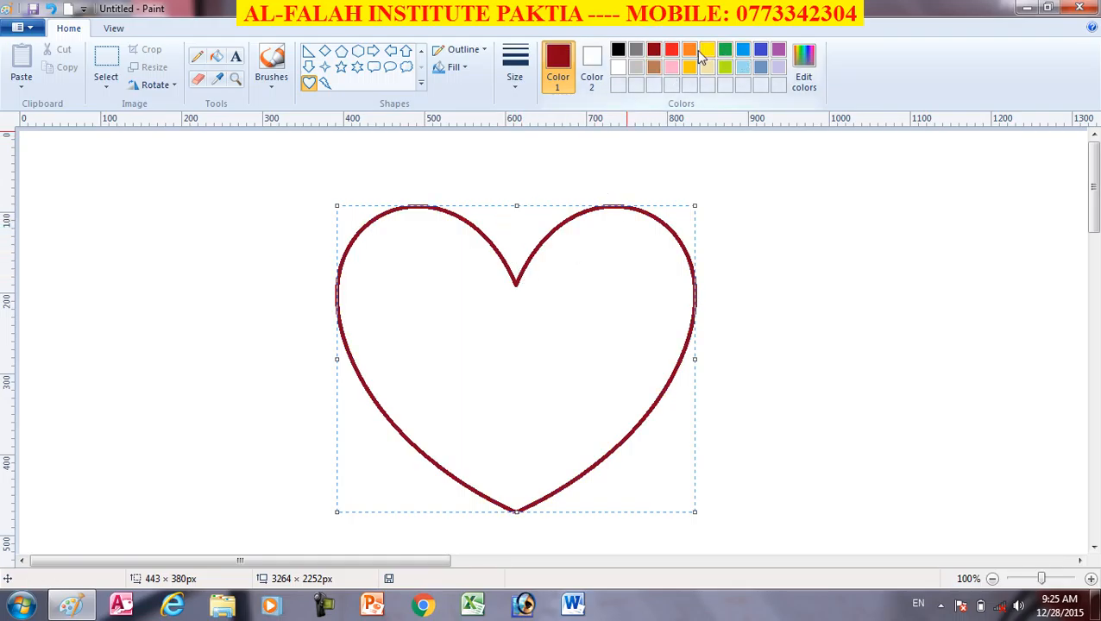
click(672, 49)
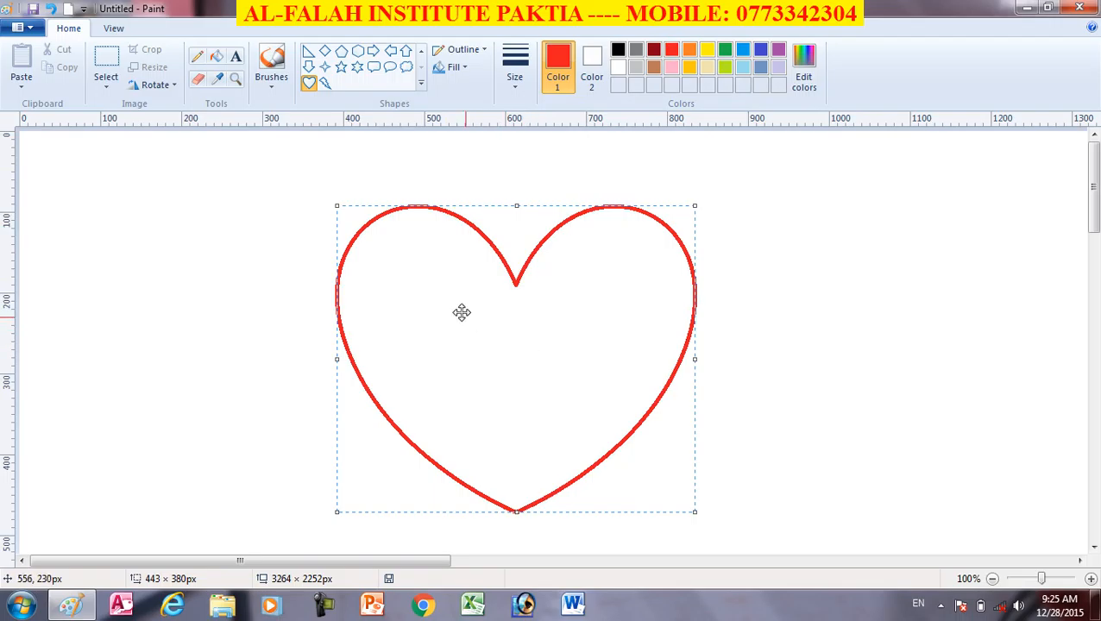
Fill the inside of the heart with red.
click(216, 57)
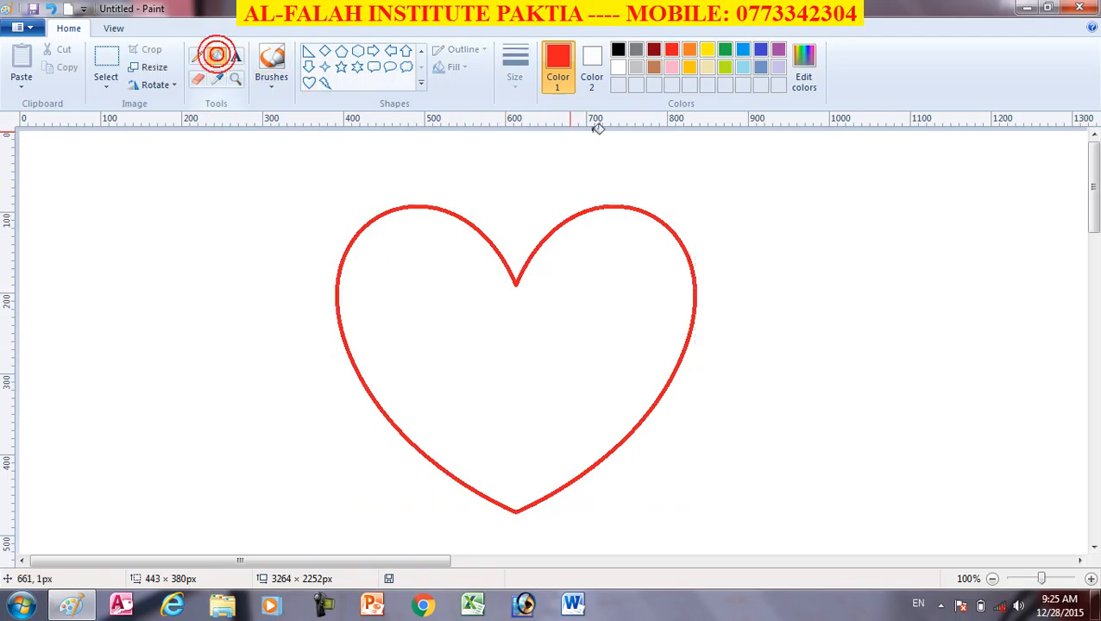
click(674, 50)
click(590, 333)
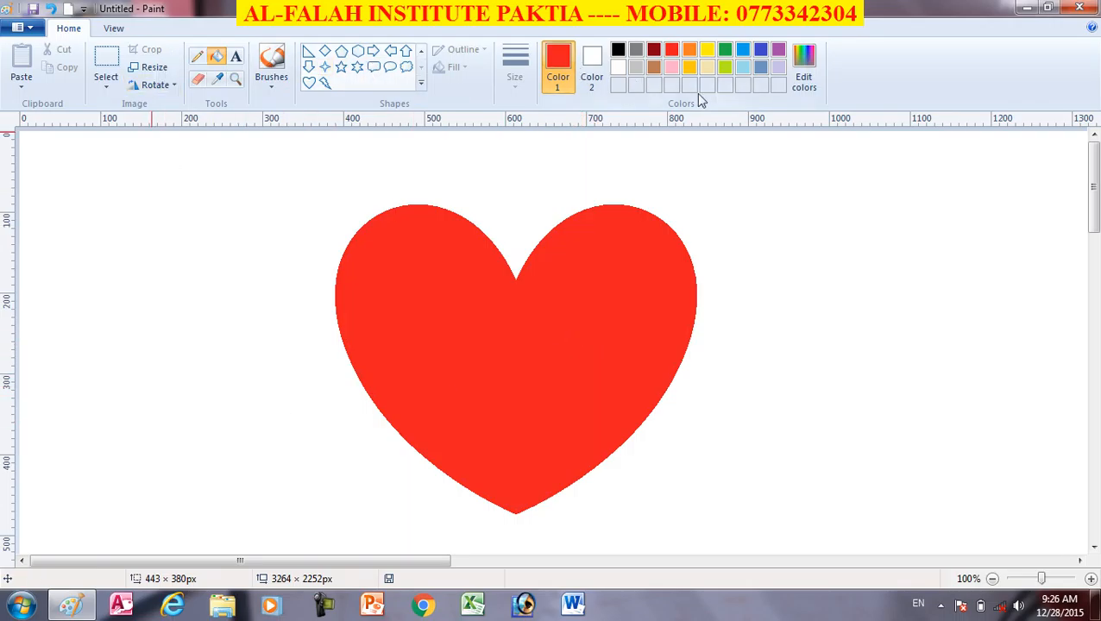
Fill the background around the heart with green, and refill it with white.
click(725, 51)
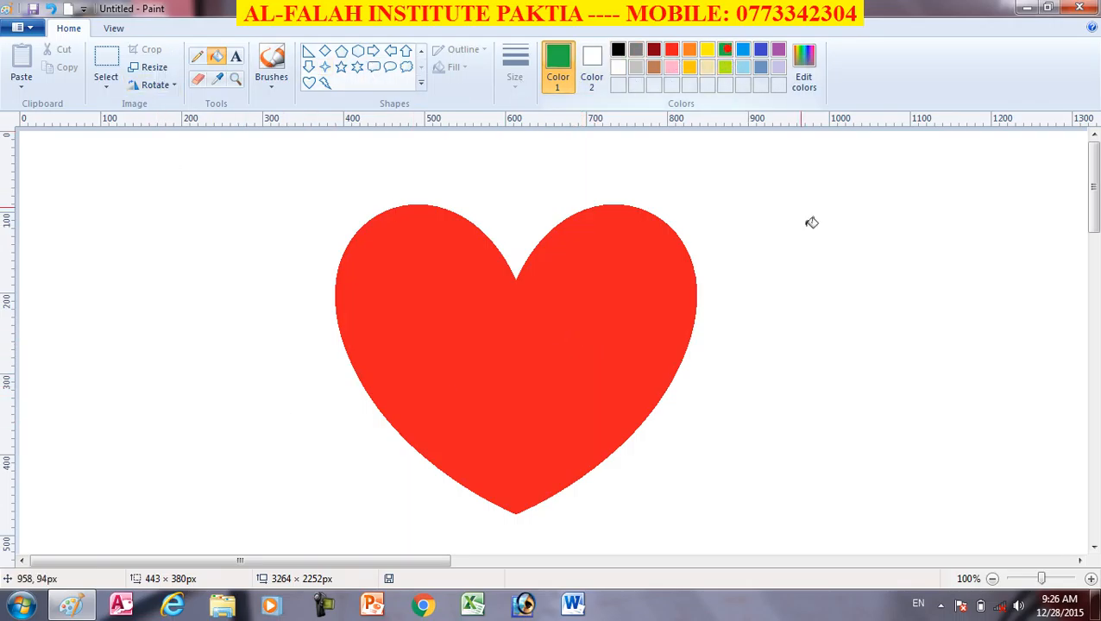
click(917, 243)
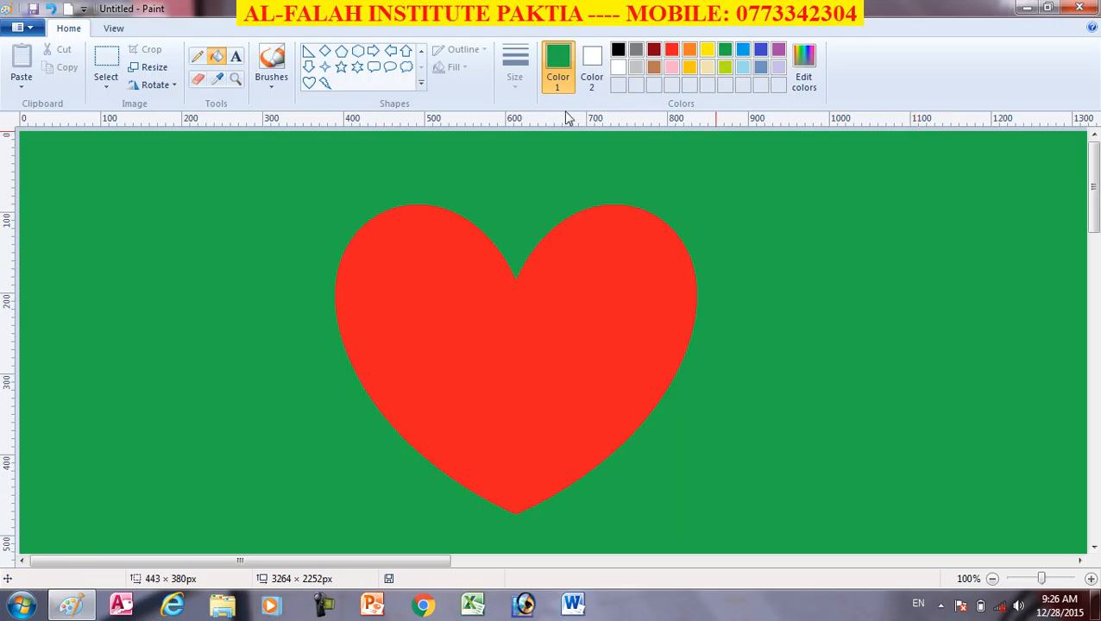
click(617, 69)
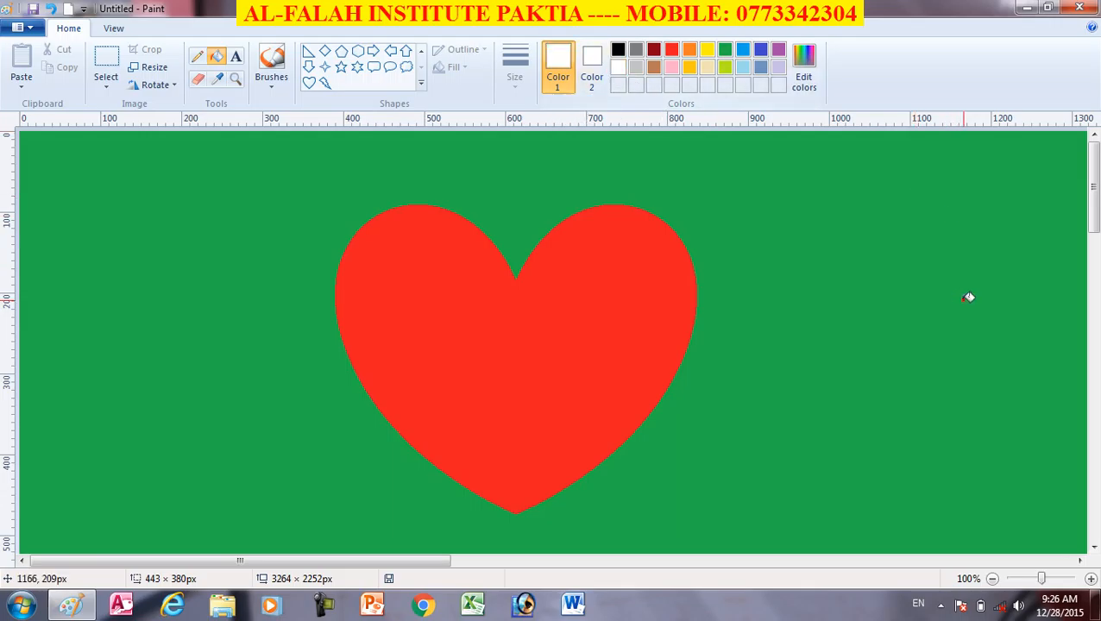
click(966, 298)
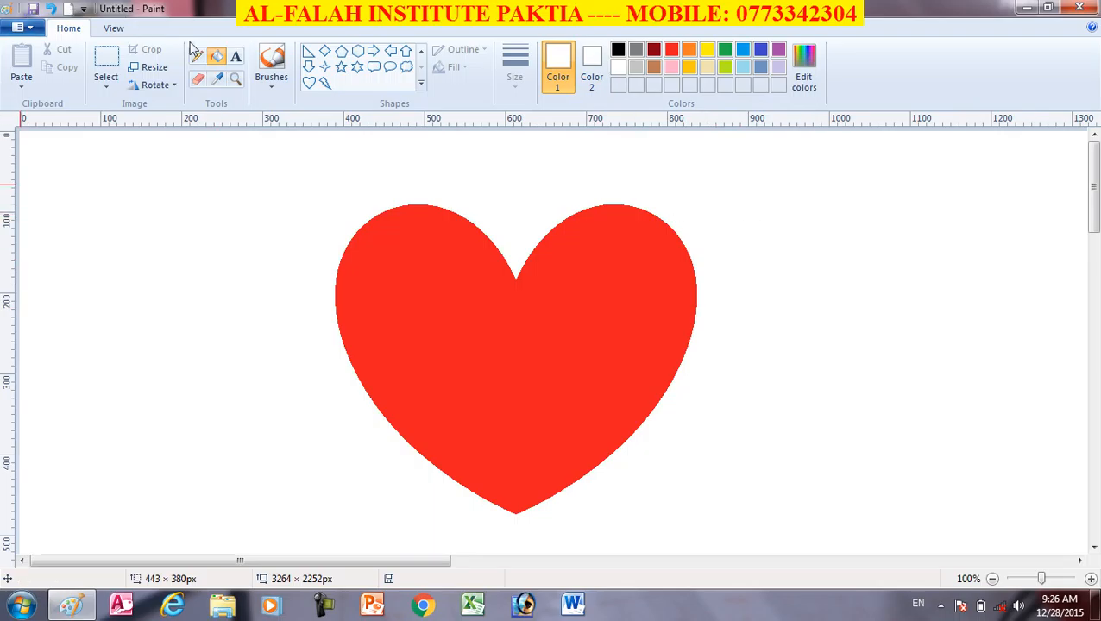
Magnify the heart up to 400%, reduce the view to 25%, and return it to 100%.
click(235, 80)
click(513, 341)
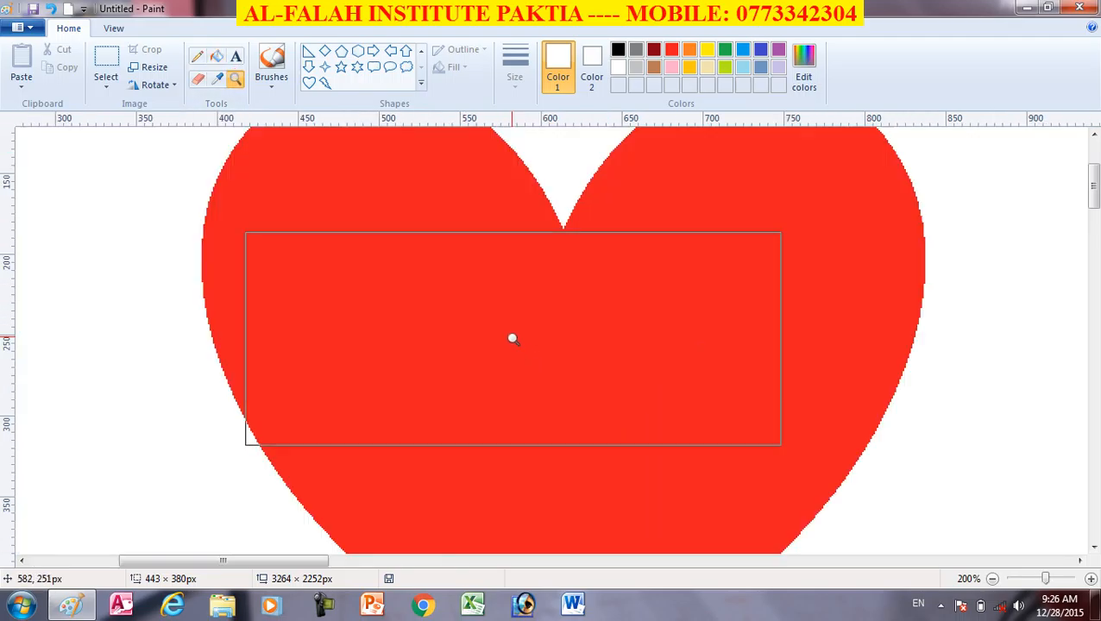
click(512, 339)
click(512, 339)
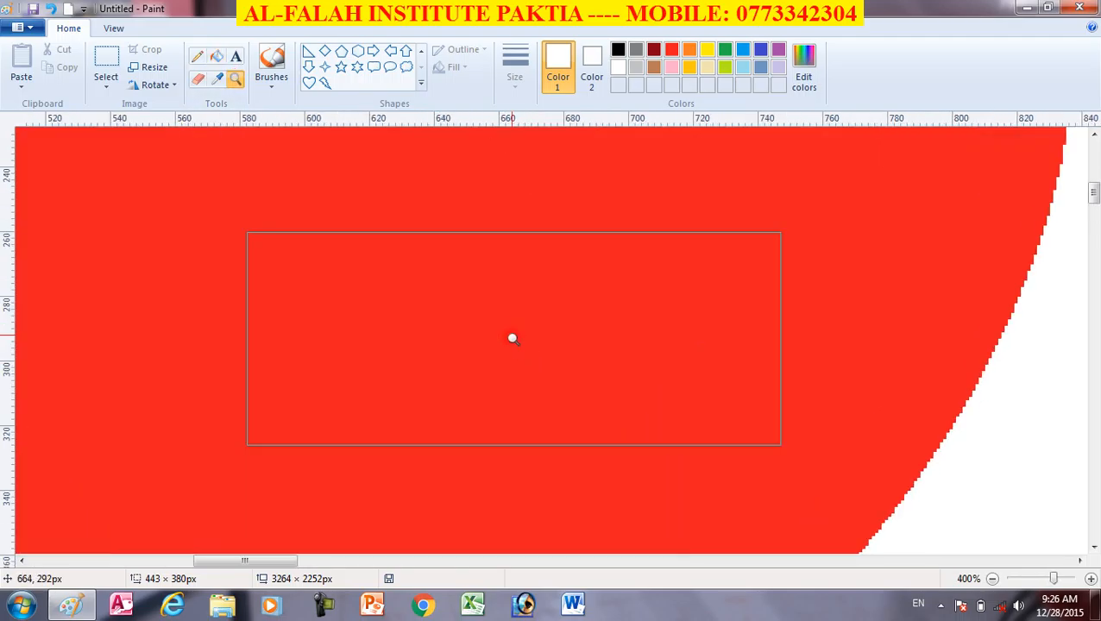
right_click(512, 339)
right_click(513, 339)
right_click(511, 337)
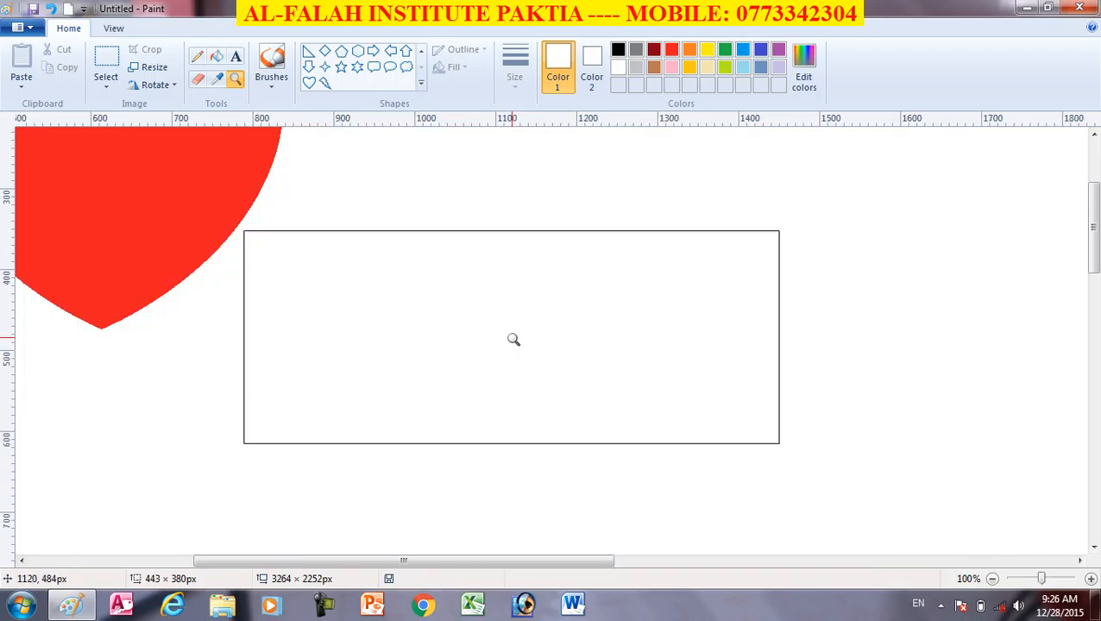
right_click(315, 203)
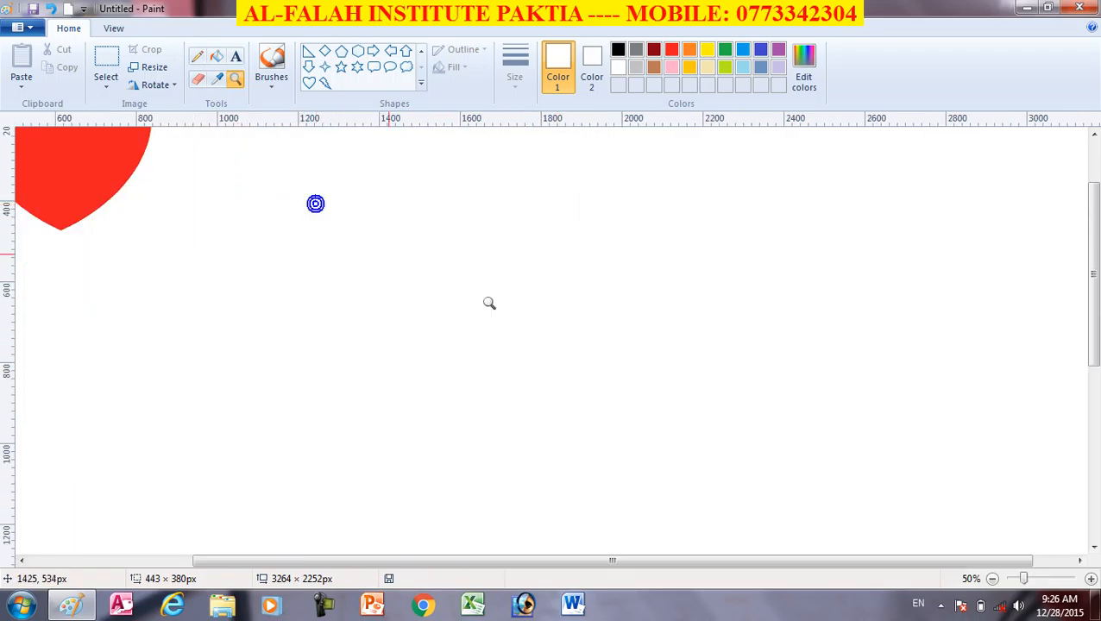
click(991, 579)
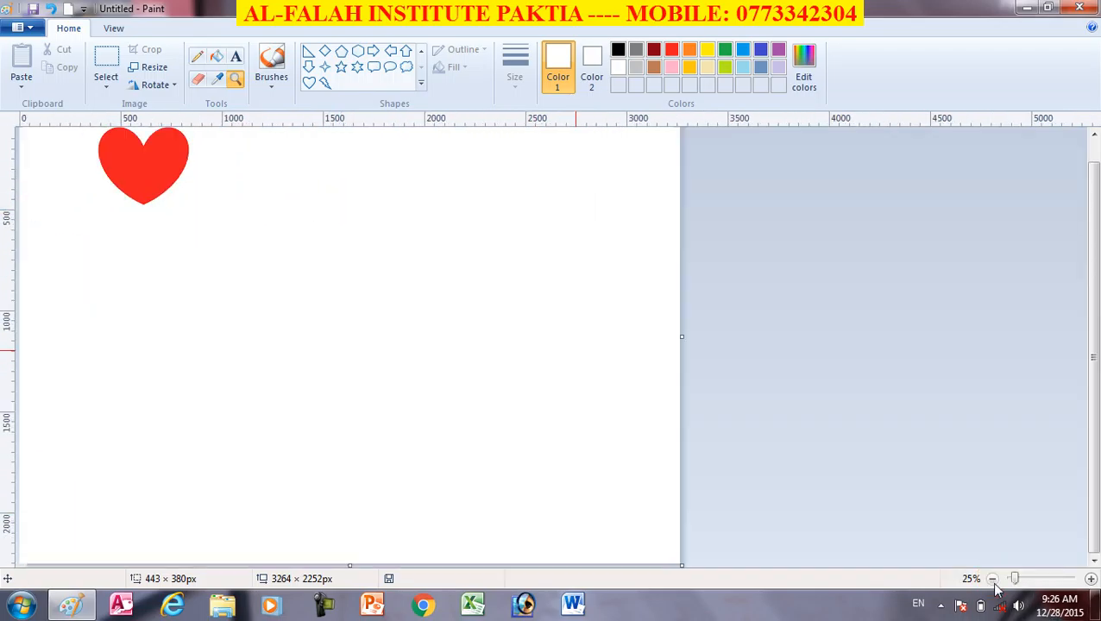
click(1091, 579)
click(1090, 579)
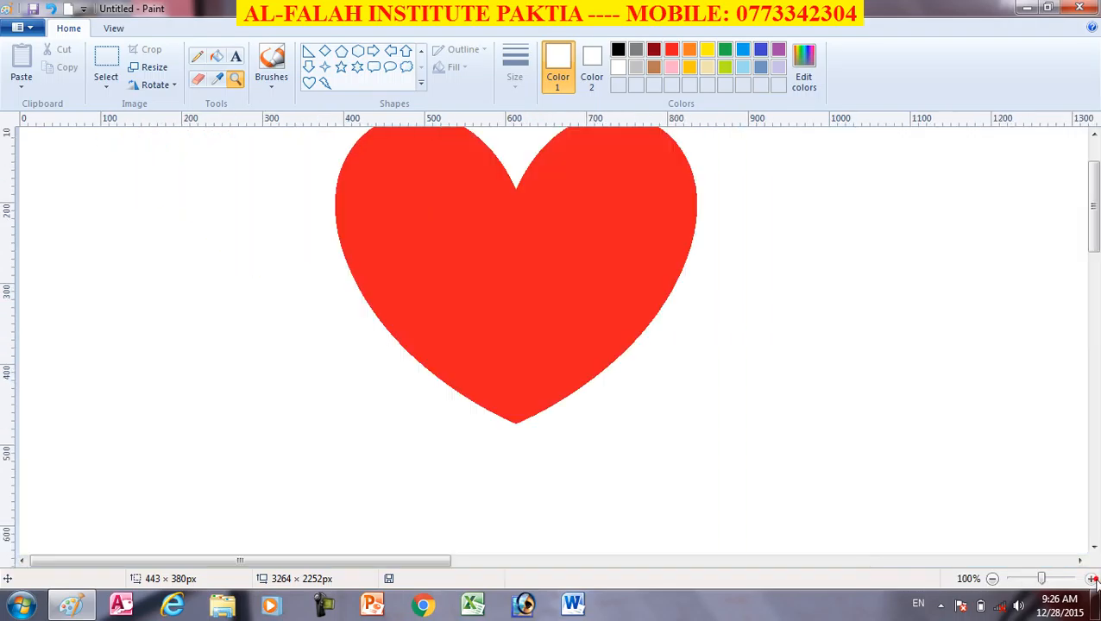
Select the whole canvas and delete the heart drawing.
click(106, 62)
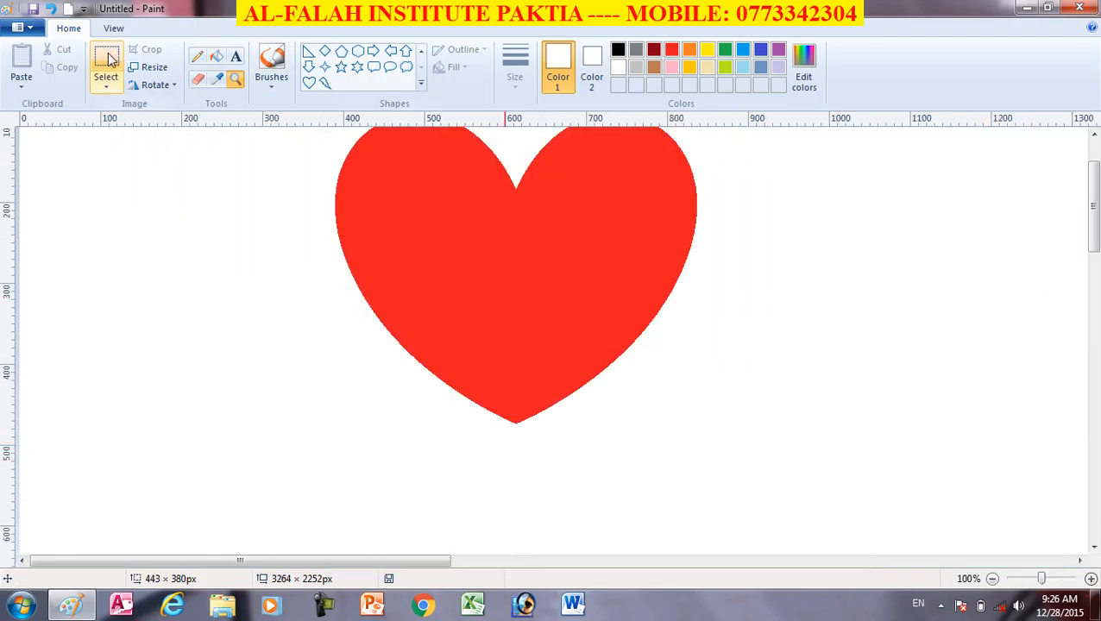
drag(1094, 207, 1096, 188)
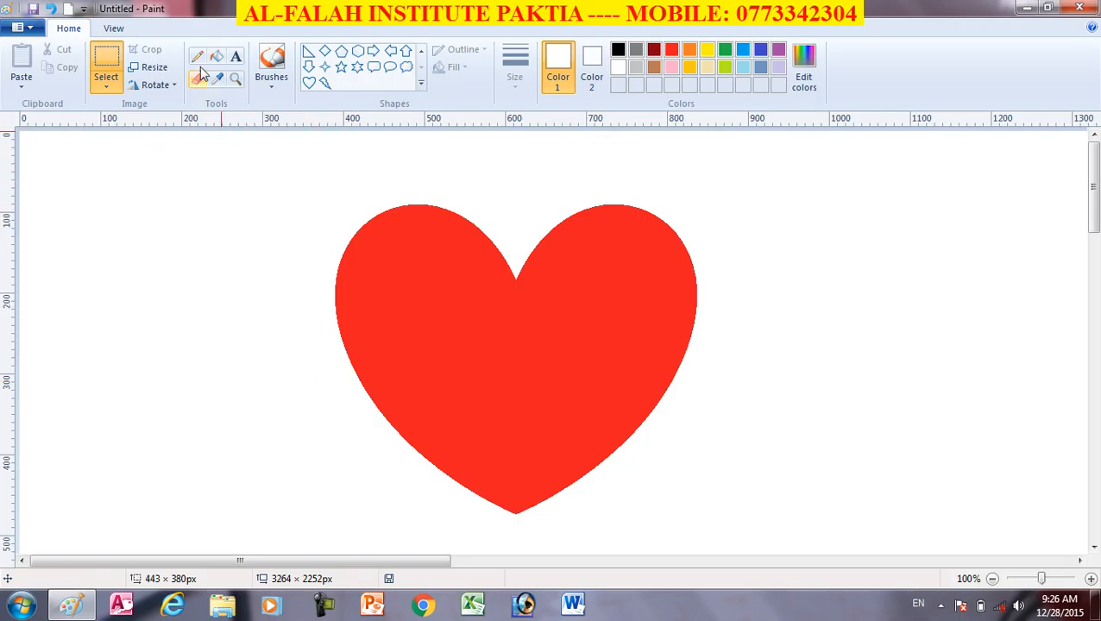
click(237, 57)
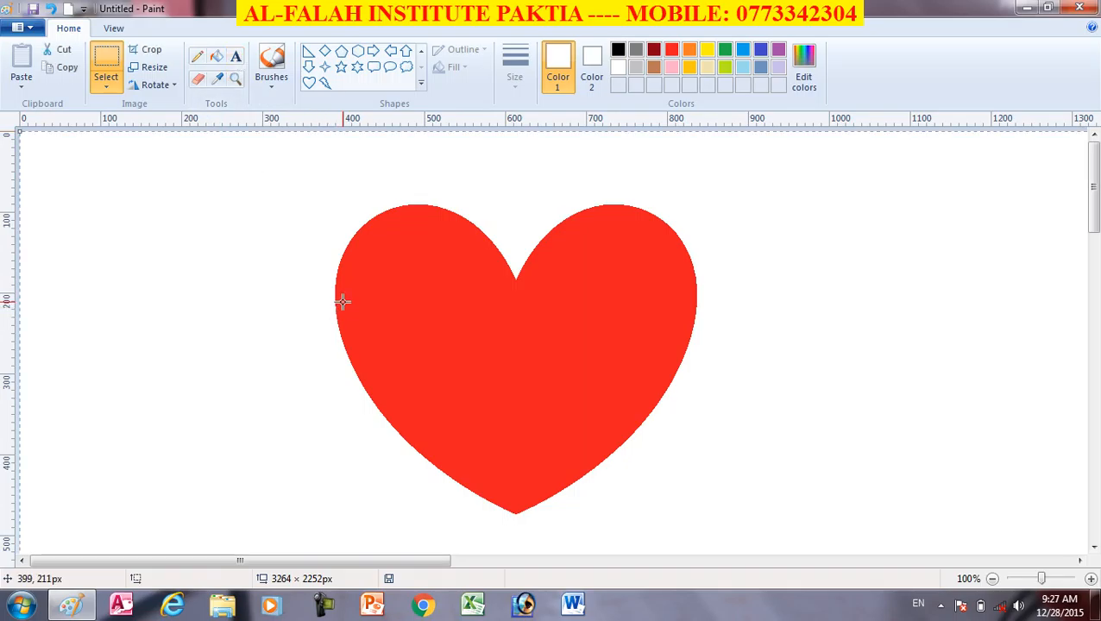
key(Delete)
click(20, 88)
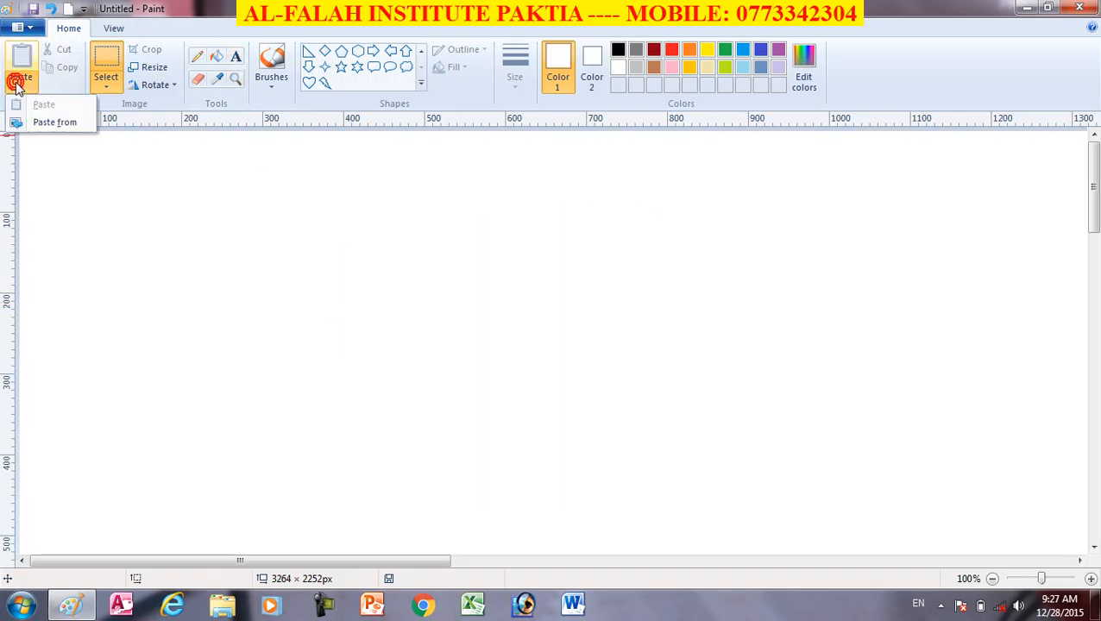
click(41, 121)
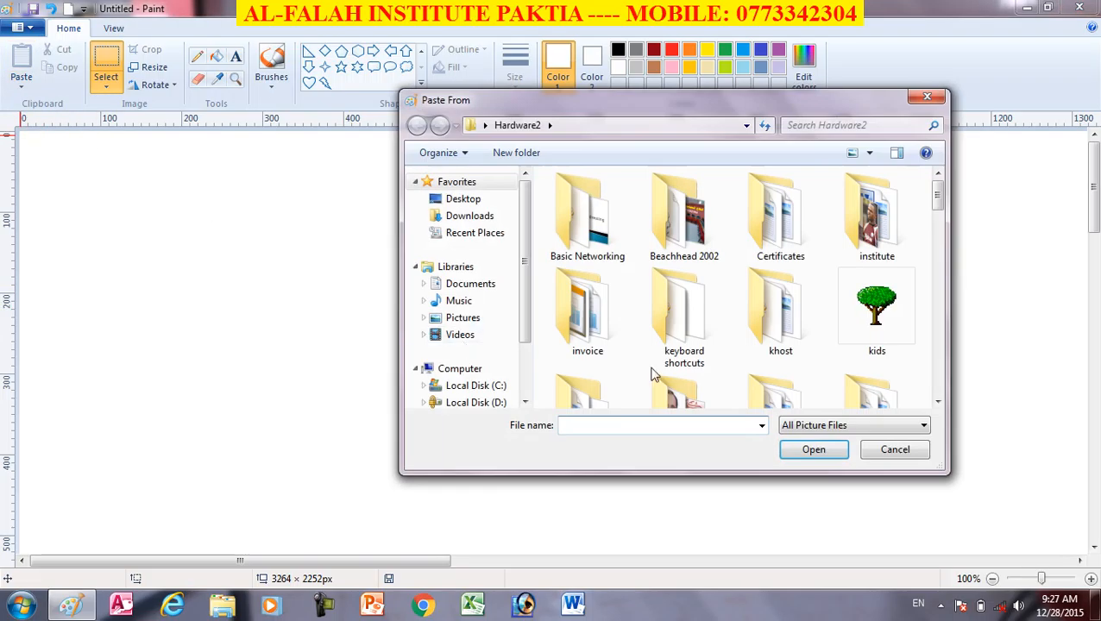
click(682, 341)
scroll(694, 354, down, 1)
scroll(699, 363, down, 4)
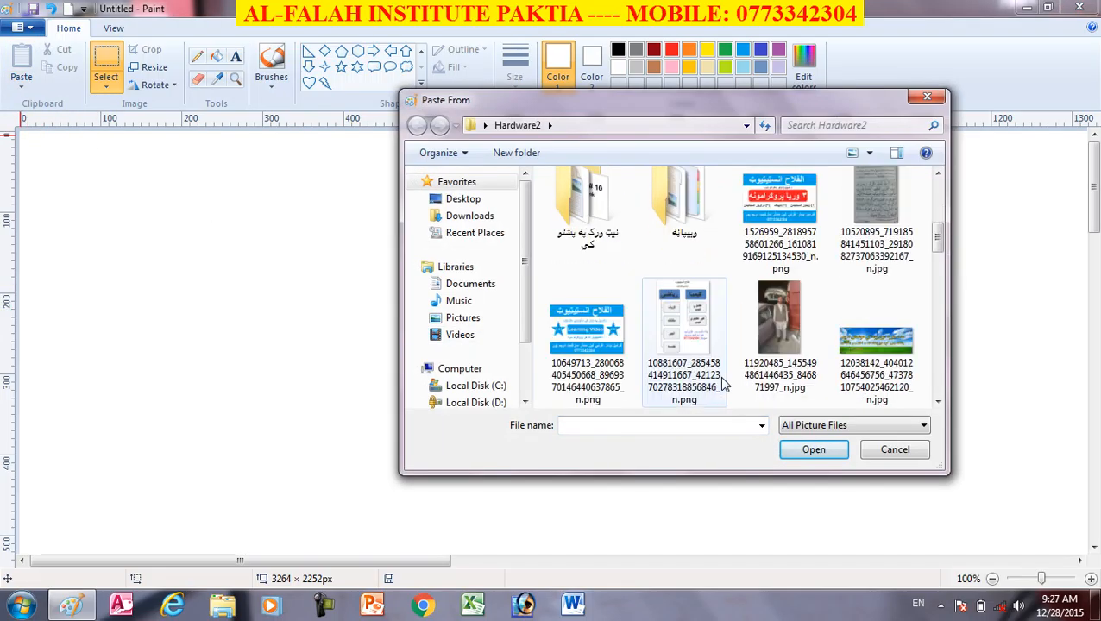
double_click(783, 326)
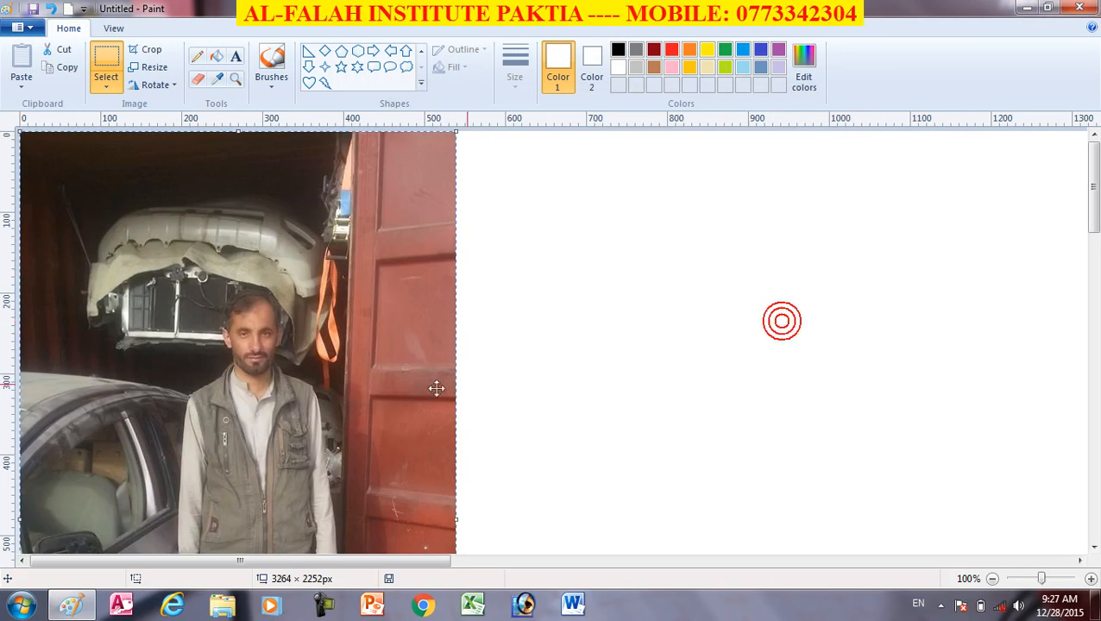
Add the text "کندهار افغانستان" at size 20 in a text box about 485 × 119 px across the photo's upper part.
click(235, 56)
drag(38, 143, 434, 243)
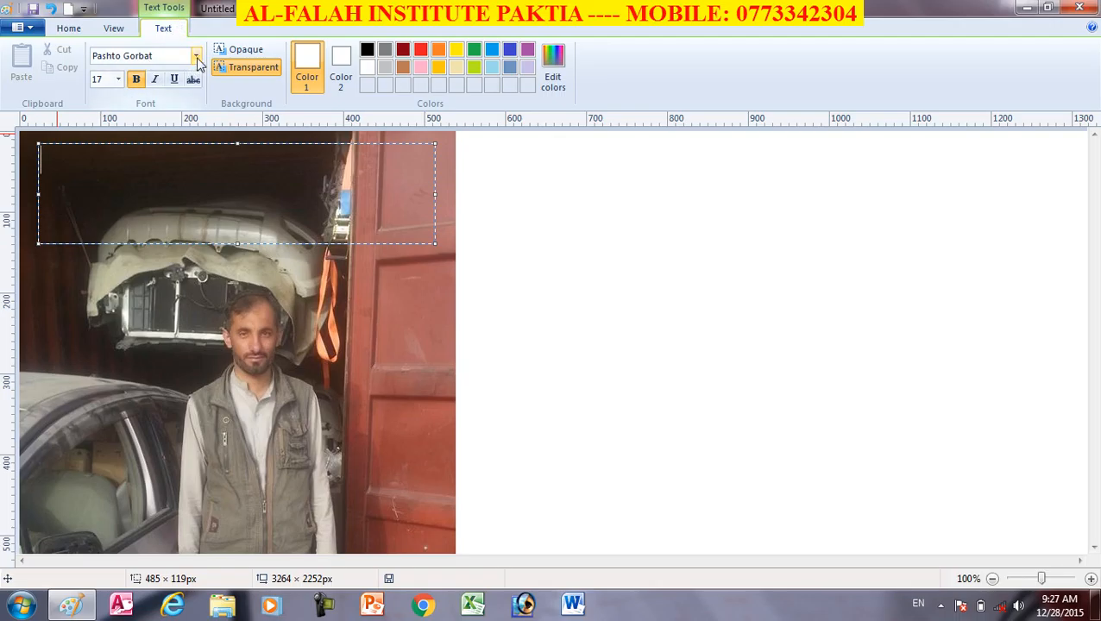
click(135, 79)
click(119, 80)
click(104, 213)
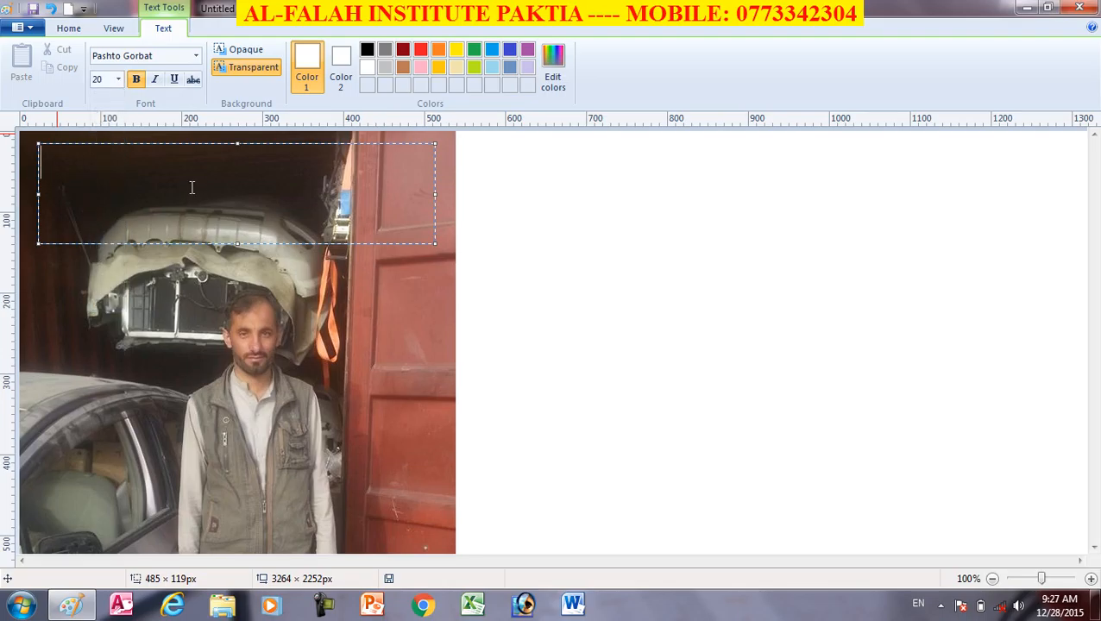
text(کندهار افغان)
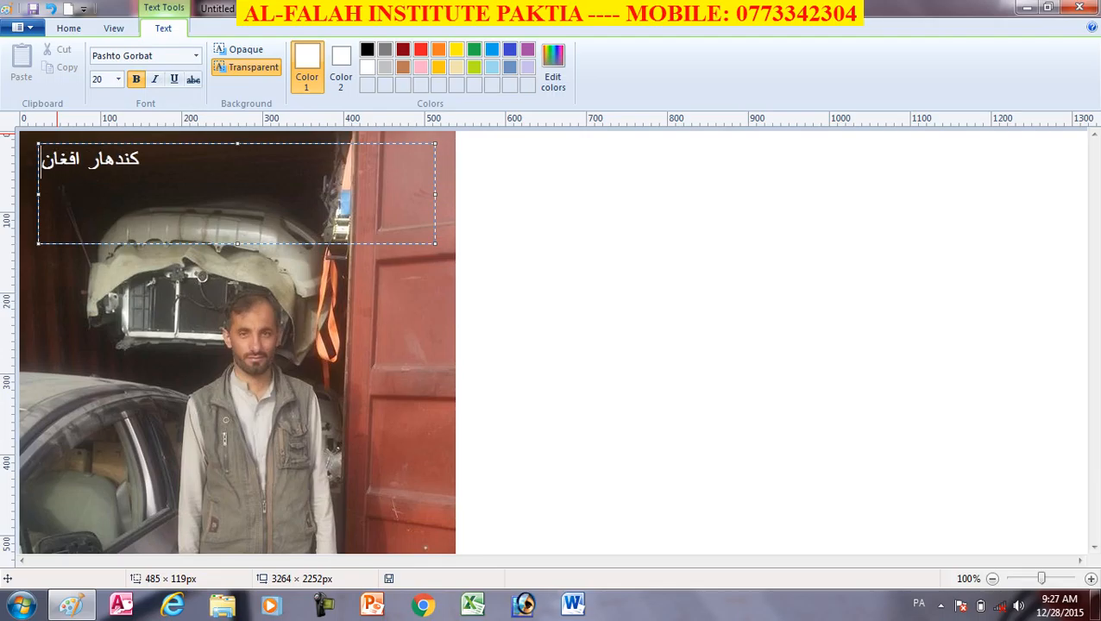
text(ستان)
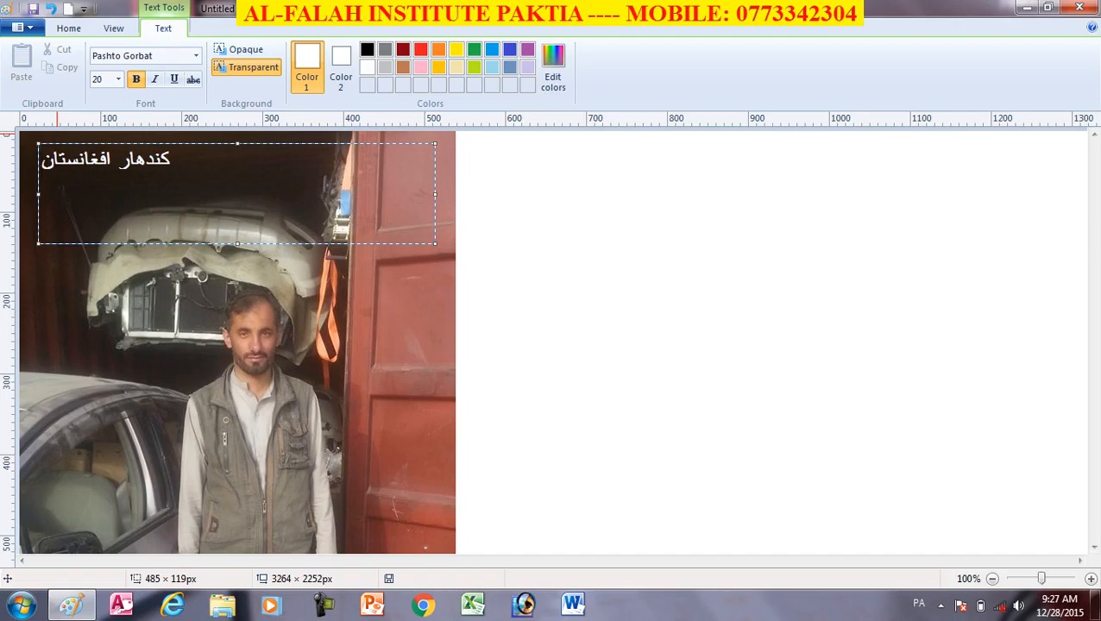
Enlarge the photo's caption text to size 36, and toggle italic on and off.
triple_click(109, 166)
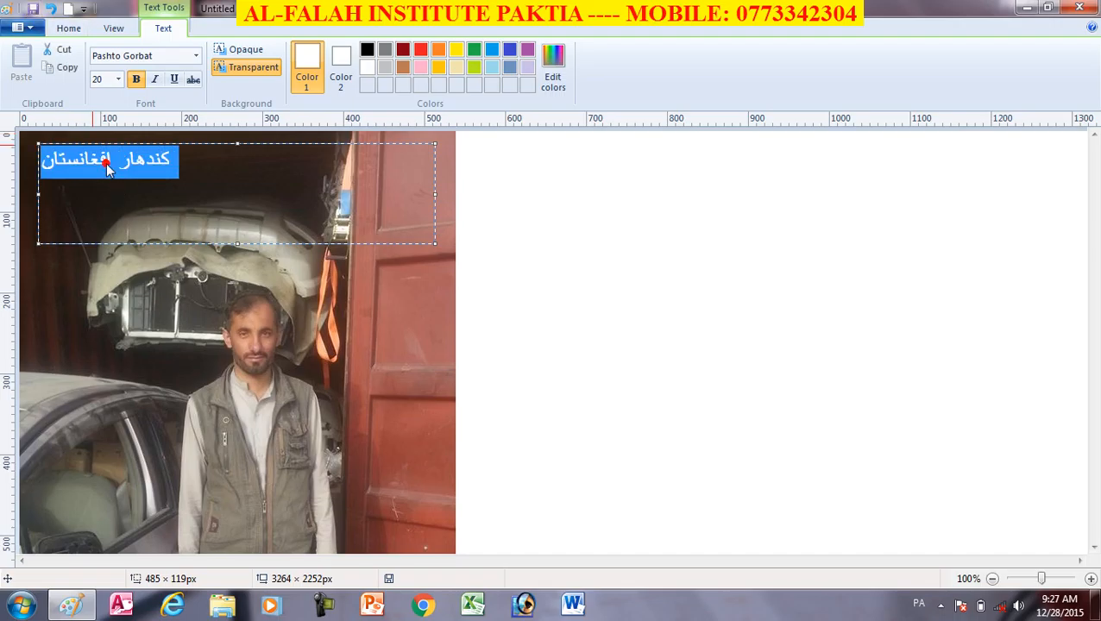
click(118, 79)
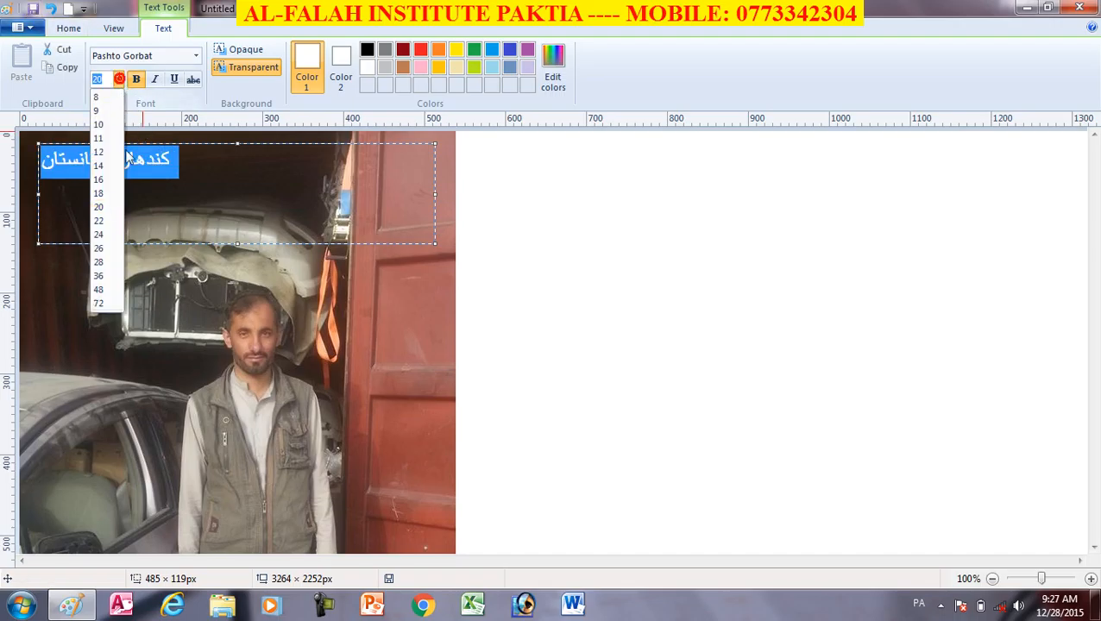
click(100, 278)
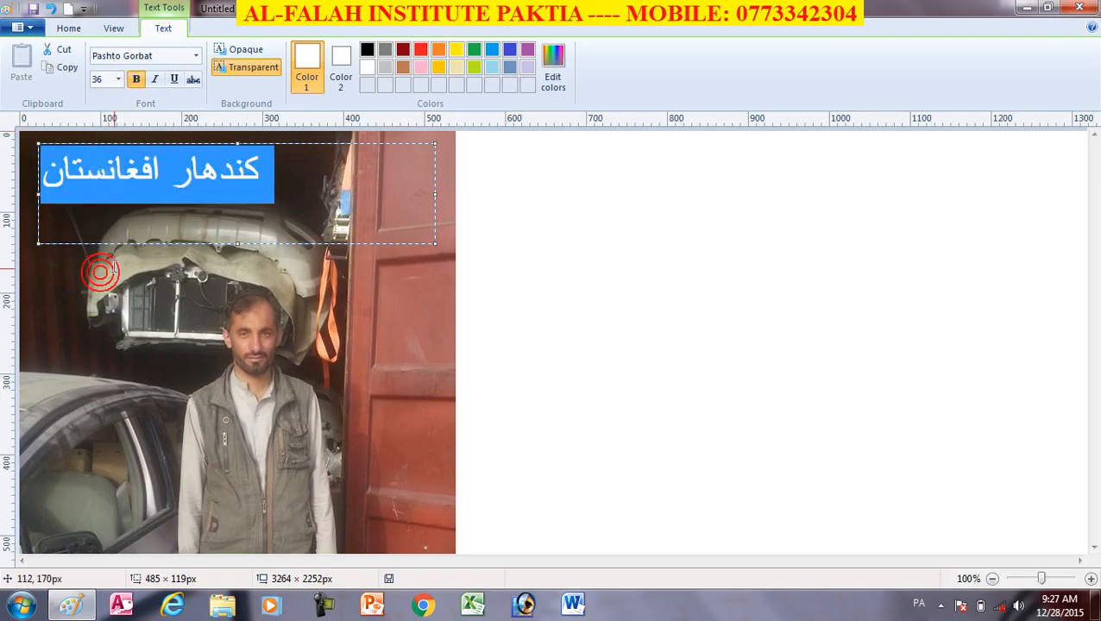
click(152, 82)
click(152, 82)
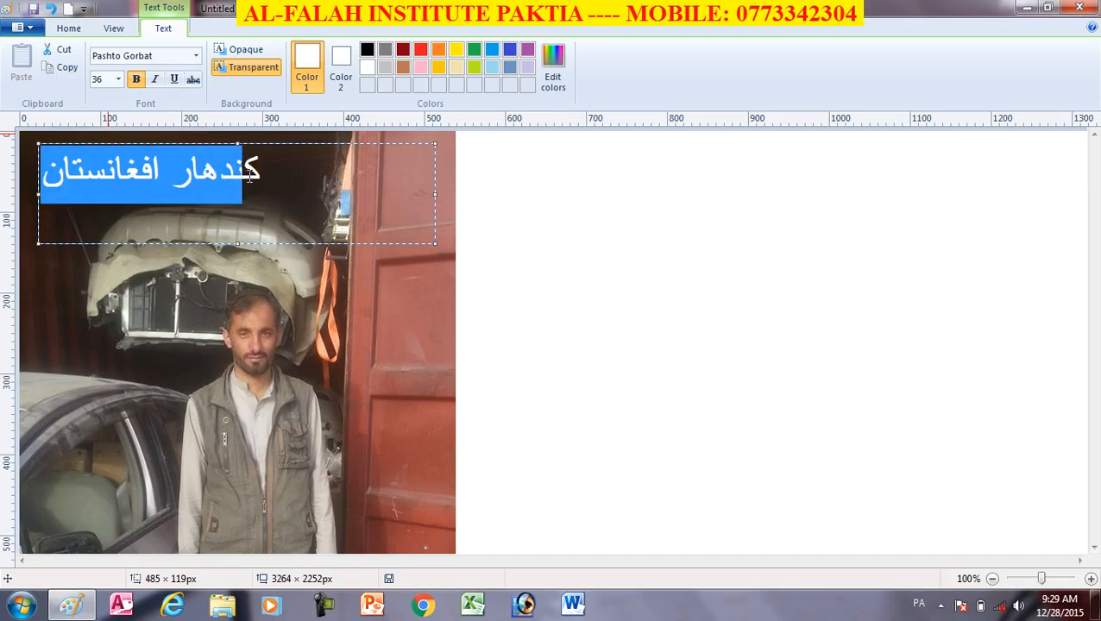
Select the caption text and recolour it red, yellow, green, indigo, purple and finally light blue.
drag(269, 171, 244, 170)
click(113, 171)
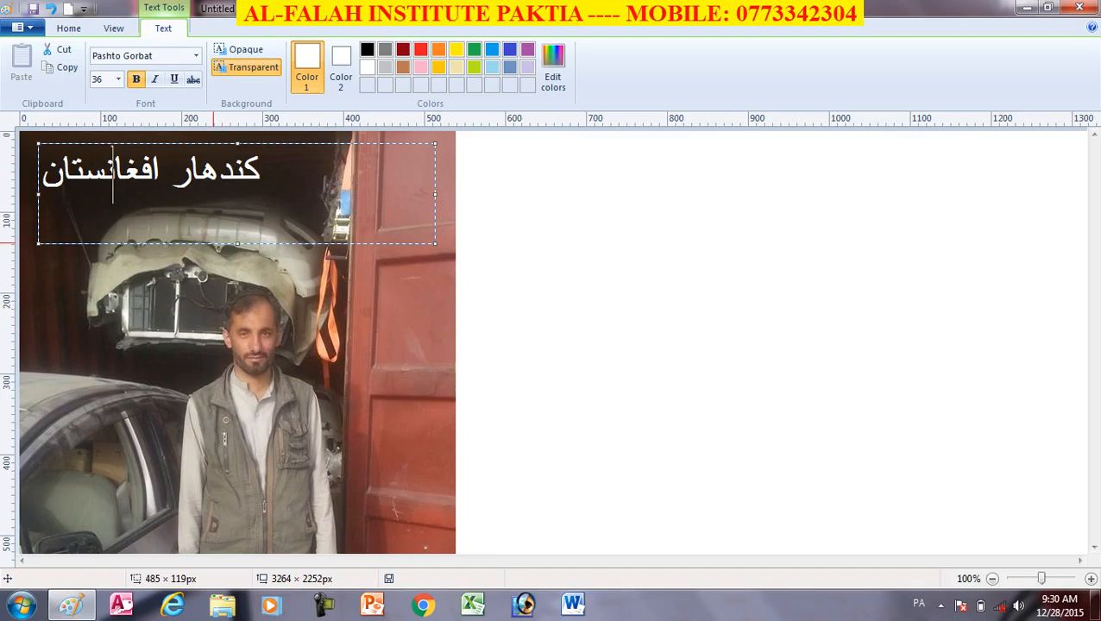
drag(50, 167, 260, 170)
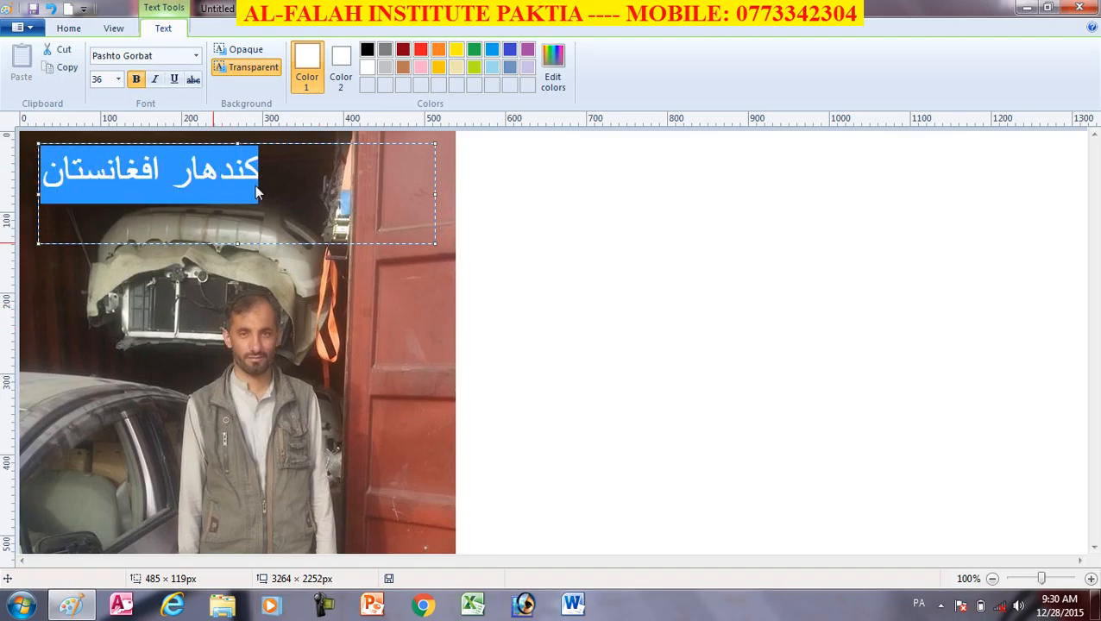
click(420, 50)
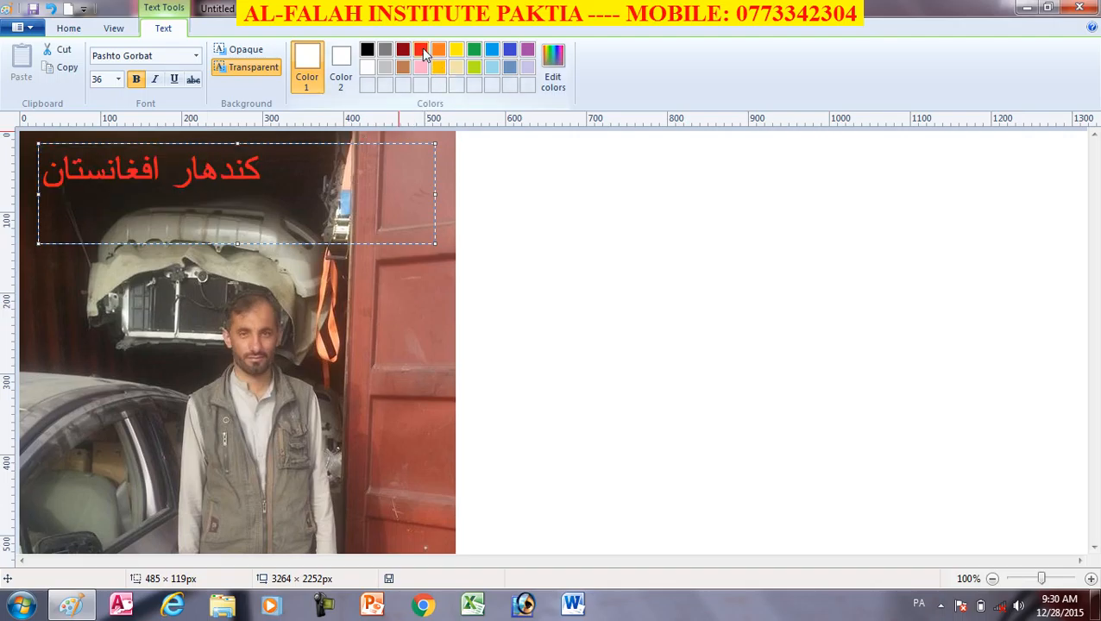
click(456, 50)
click(474, 50)
click(509, 50)
click(527, 50)
click(492, 50)
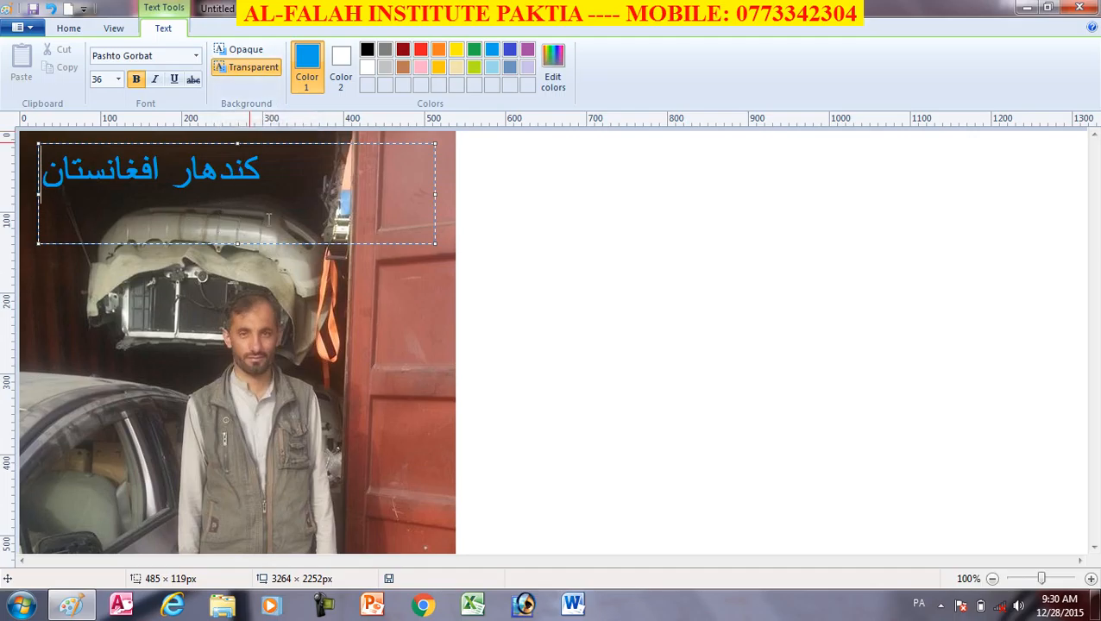
Make the caption's background opaque and try pink, red, yellow, green, indigo, orange and dark red fills, ending with white.
click(241, 49)
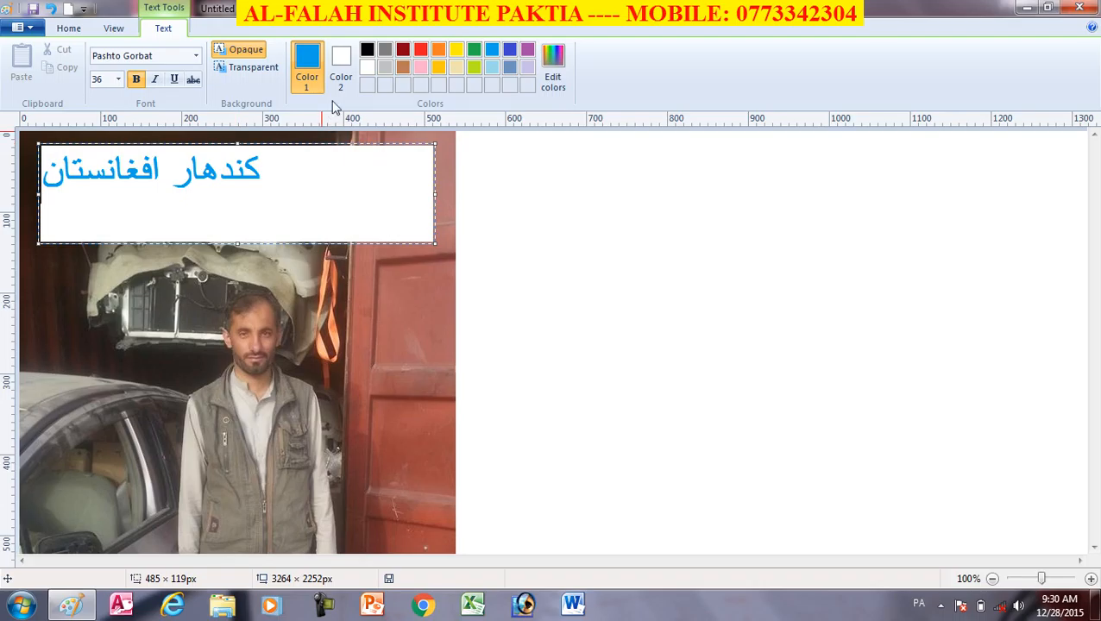
click(341, 65)
click(422, 69)
click(420, 49)
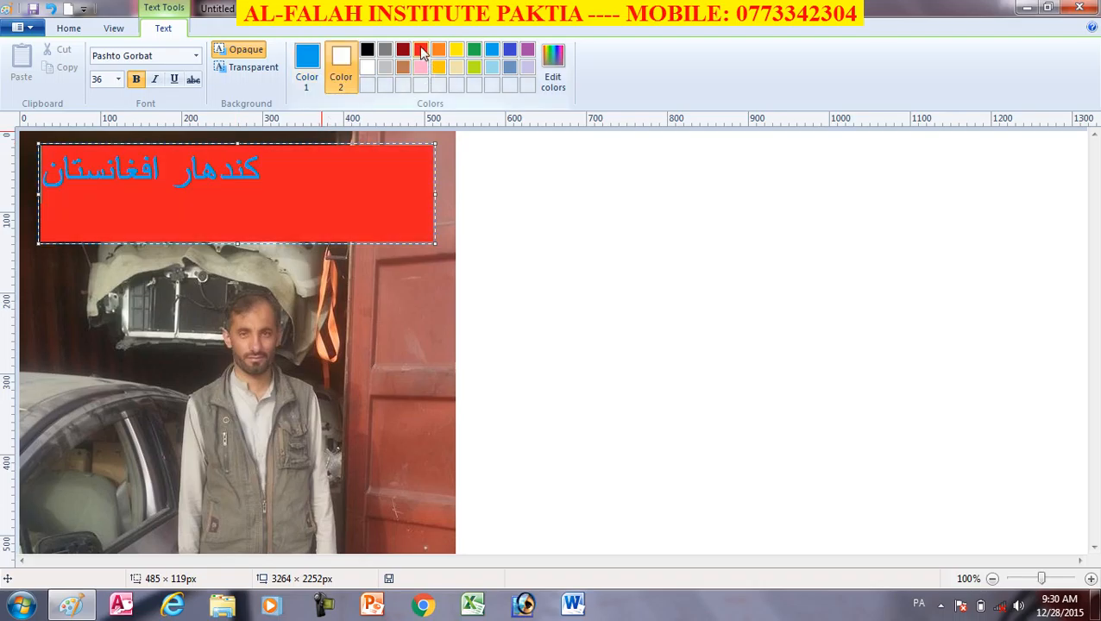
click(456, 49)
click(473, 49)
click(420, 49)
click(474, 49)
click(509, 49)
click(436, 50)
click(403, 52)
click(474, 50)
click(420, 50)
click(366, 67)
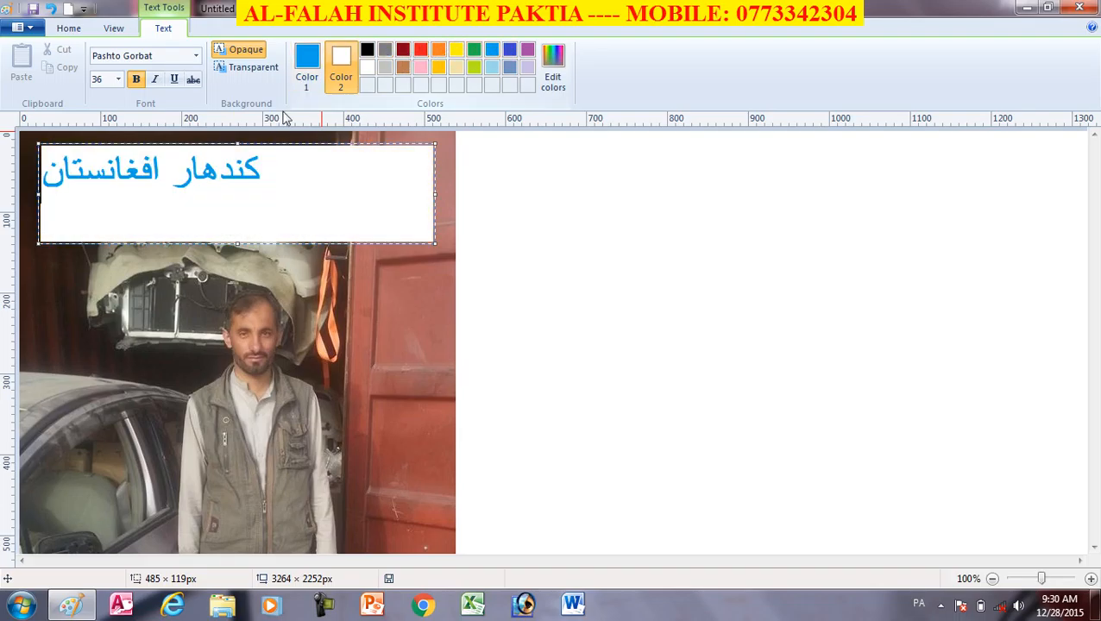
Set the caption's background to transparent and place the text on the photo.
click(309, 55)
click(248, 68)
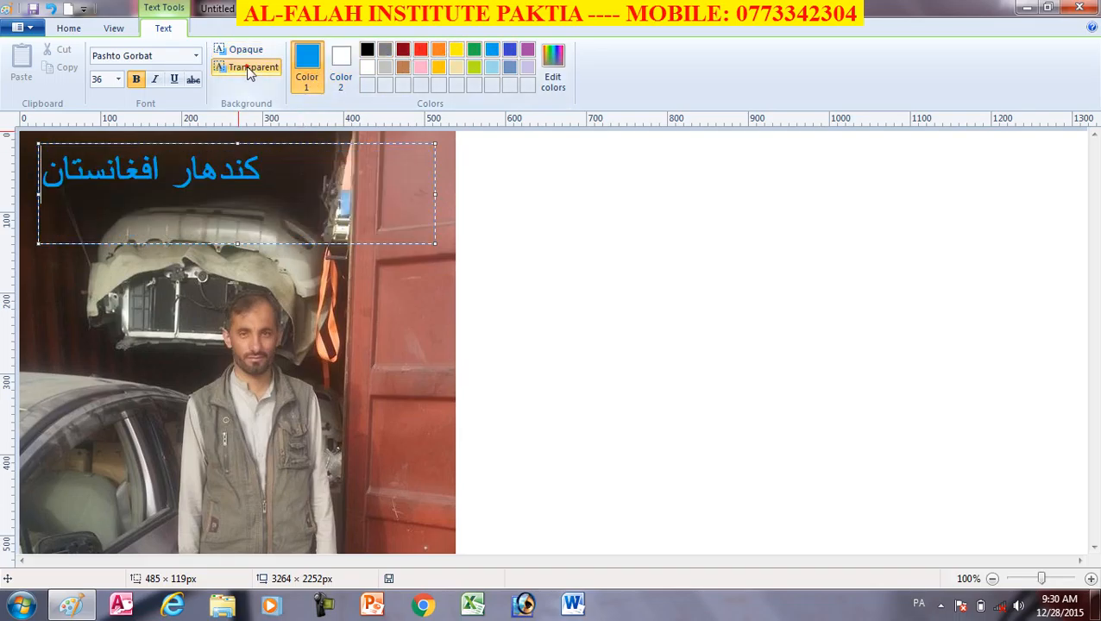
click(378, 319)
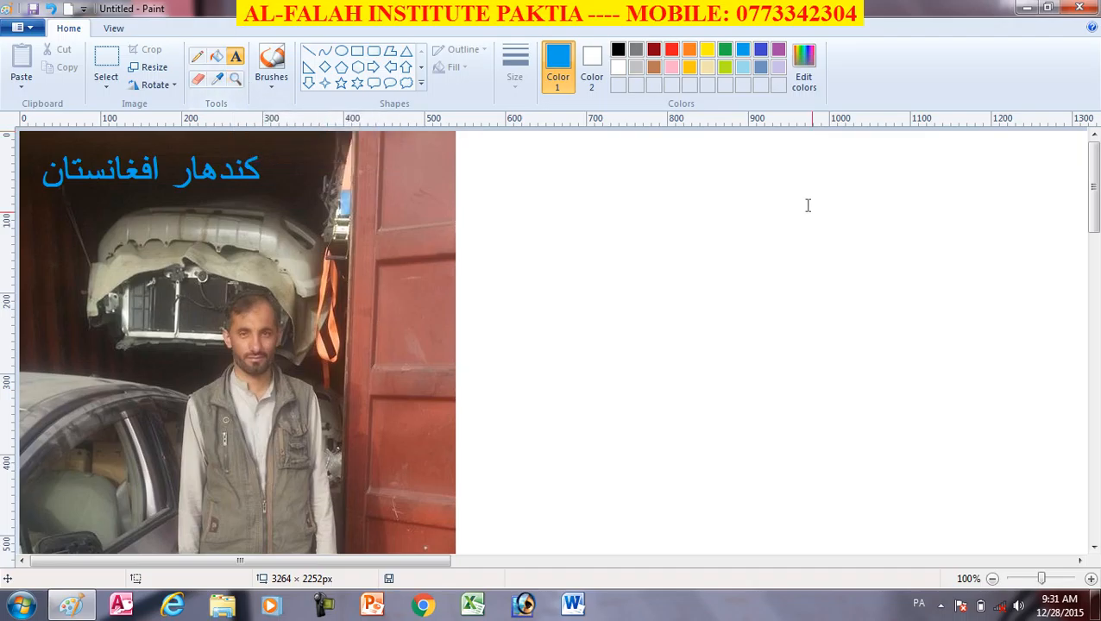
Draw a hexagon about 486 × 359 px with a light blue outline in the blank area beside the photo.
click(357, 66)
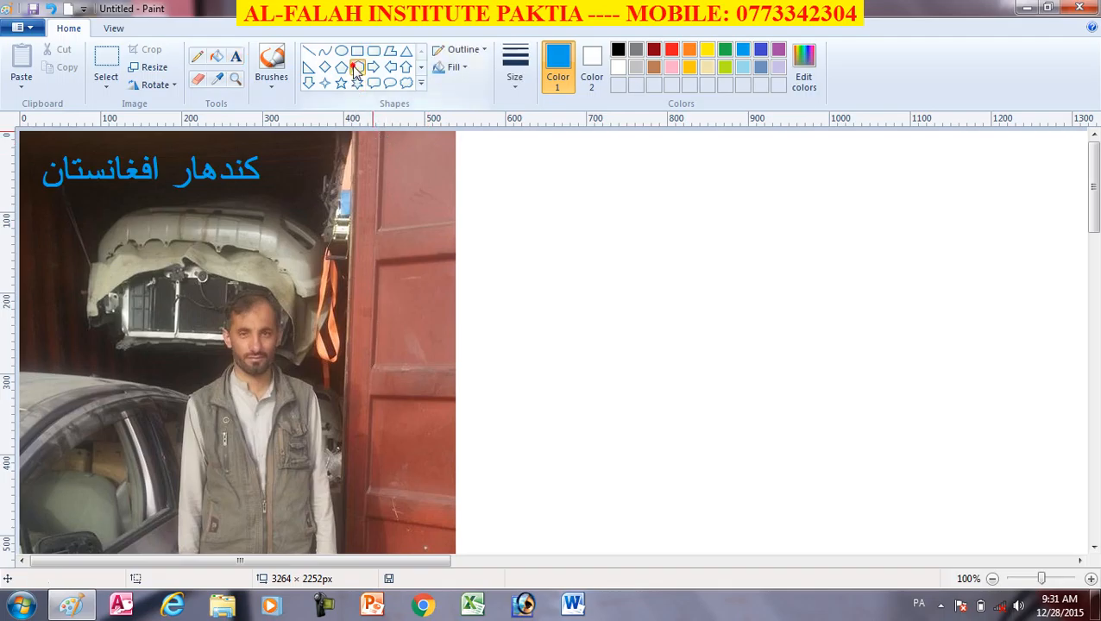
drag(653, 212, 1047, 502)
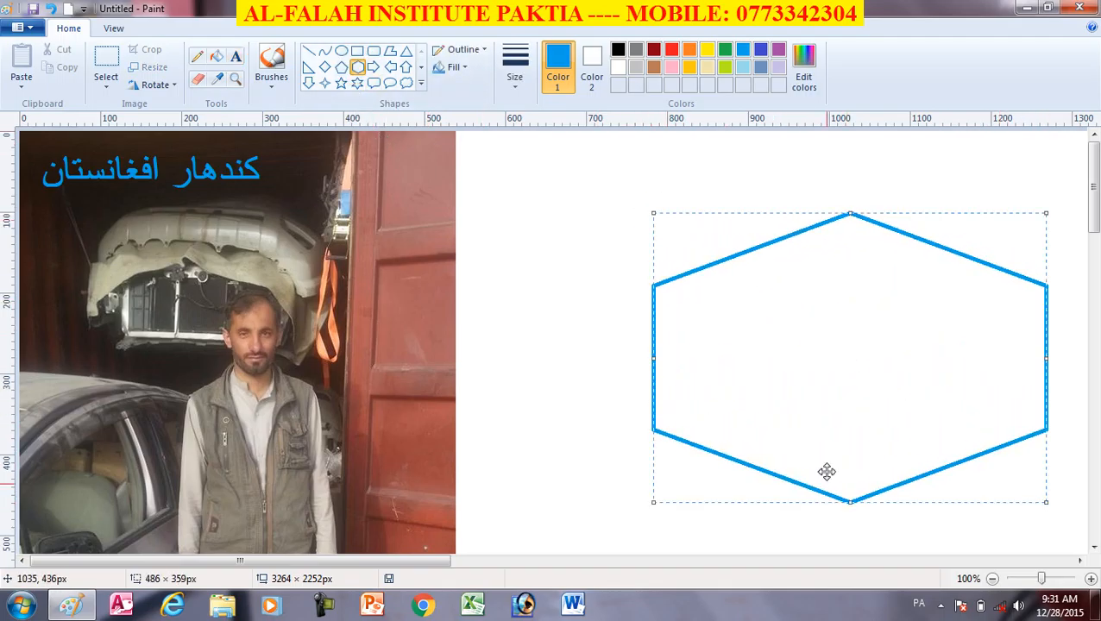
click(538, 250)
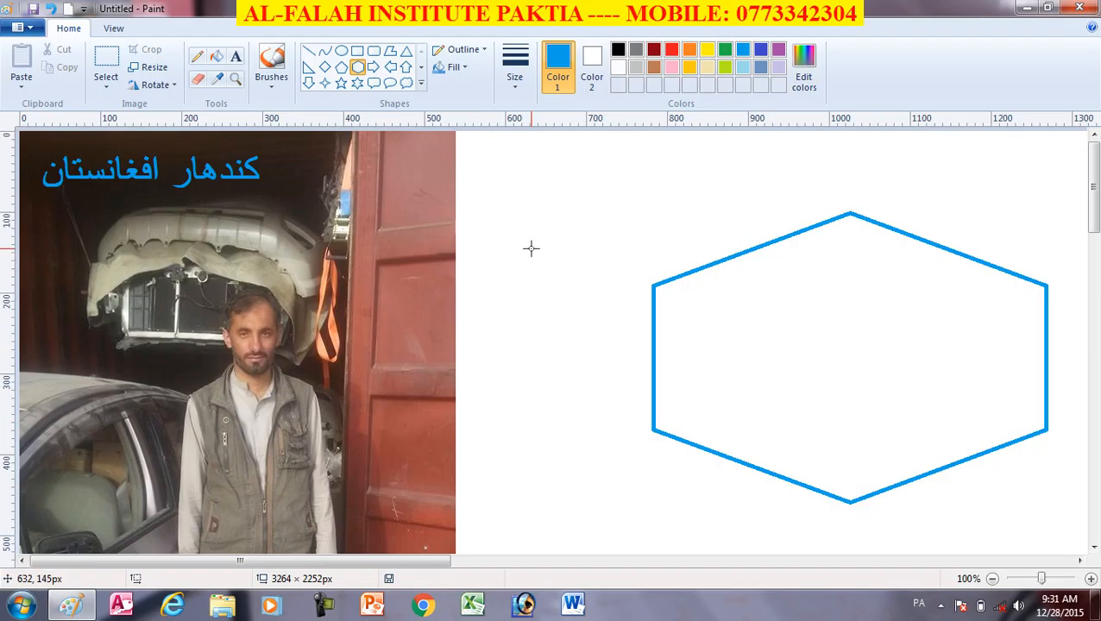
Fill the hexagon with brownish red sampled from the photo's door, and refill it with the blue sampled from the caption.
click(218, 78)
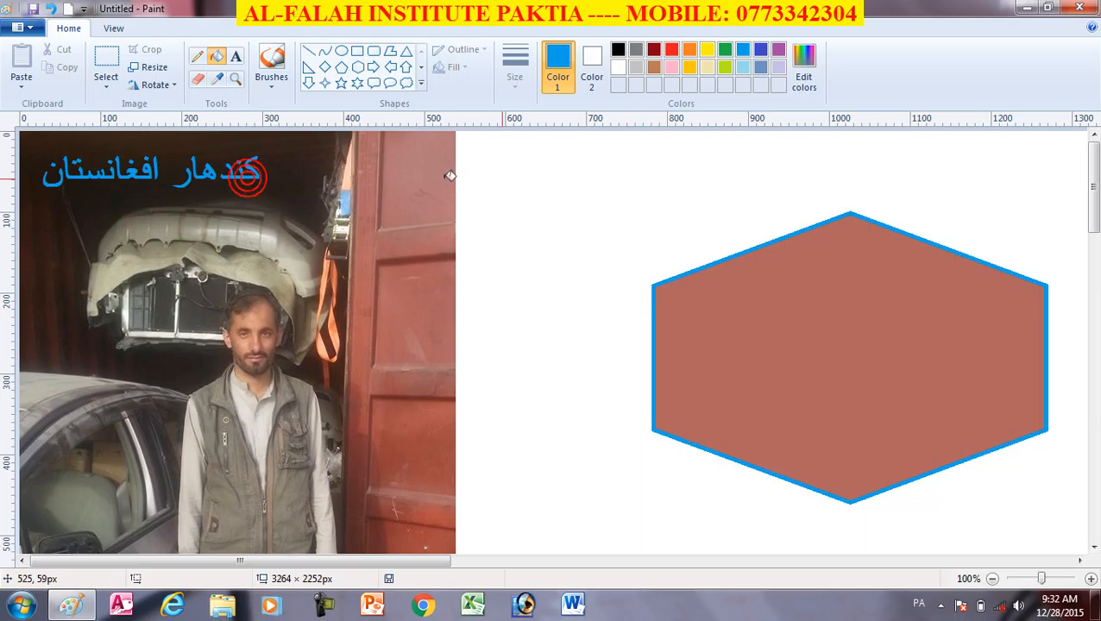
click(906, 367)
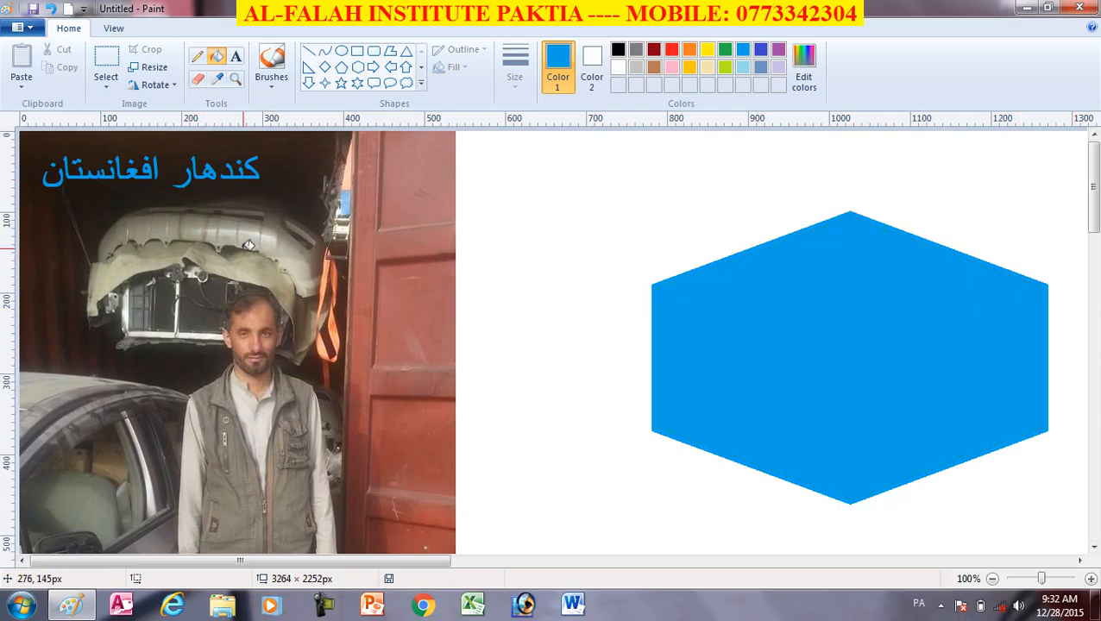
Refill the hexagon with dark grey sampled from the car, and refill it again with the brown skin tone sampled from the man's face.
click(220, 79)
click(112, 431)
click(834, 385)
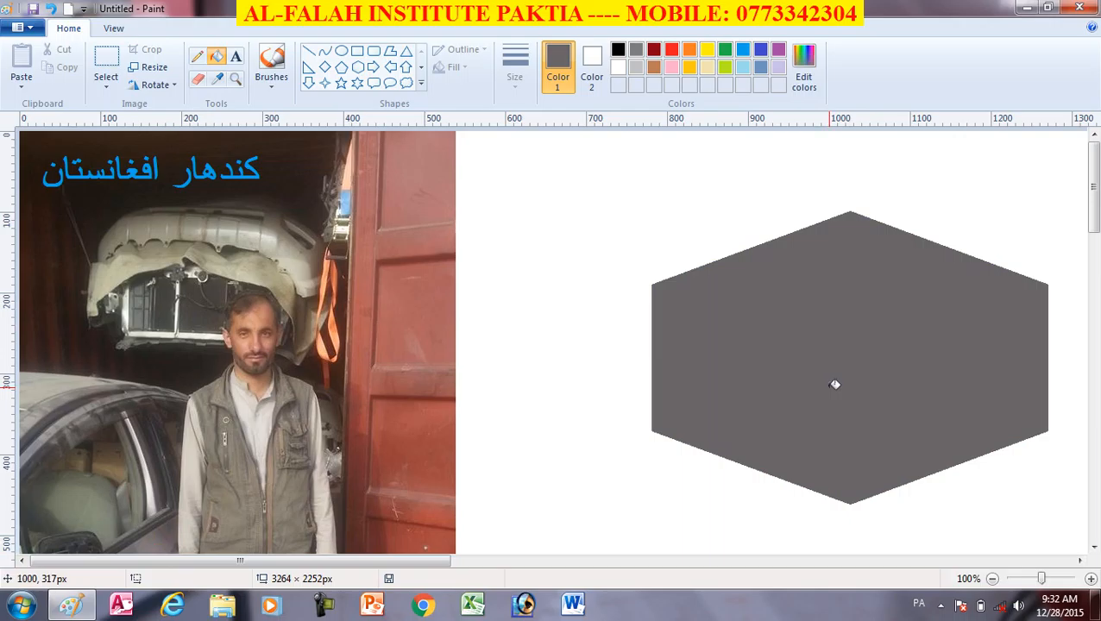
click(219, 79)
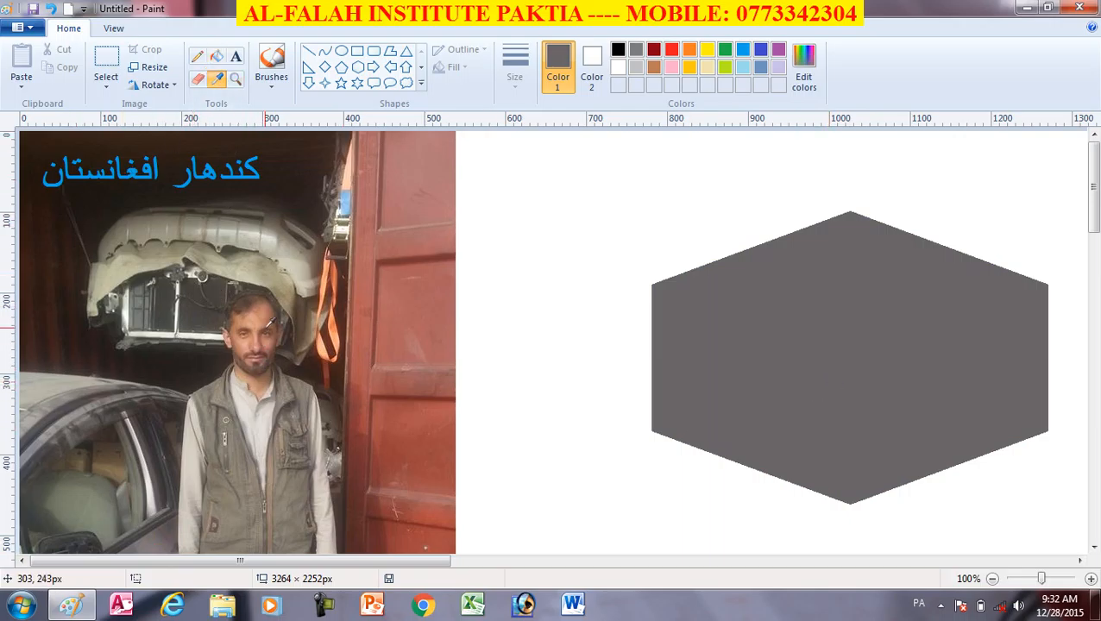
click(263, 319)
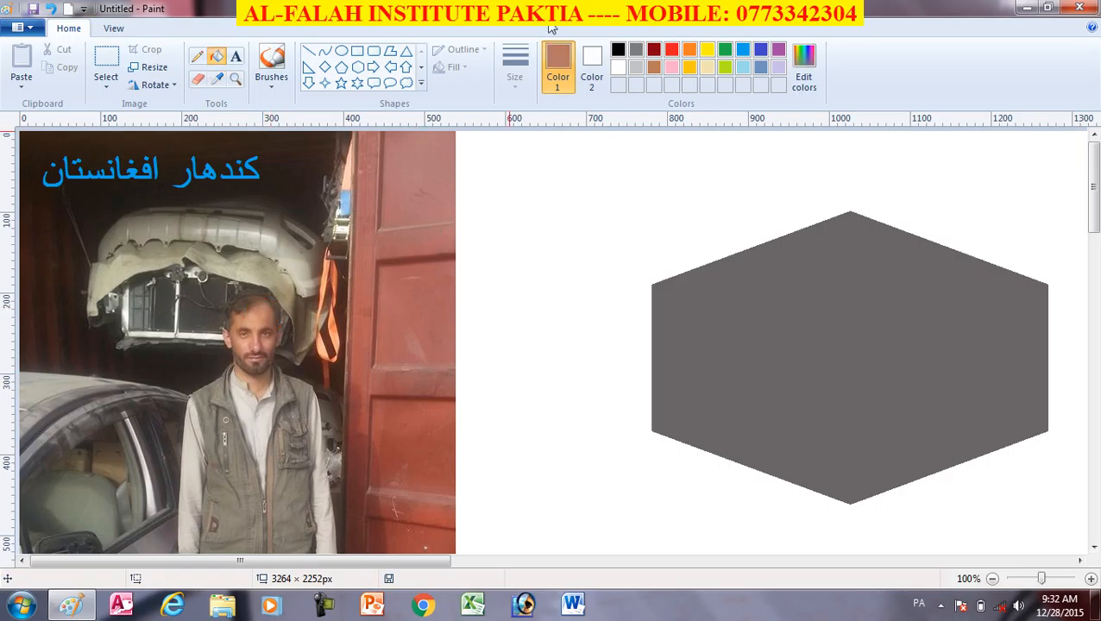
click(830, 347)
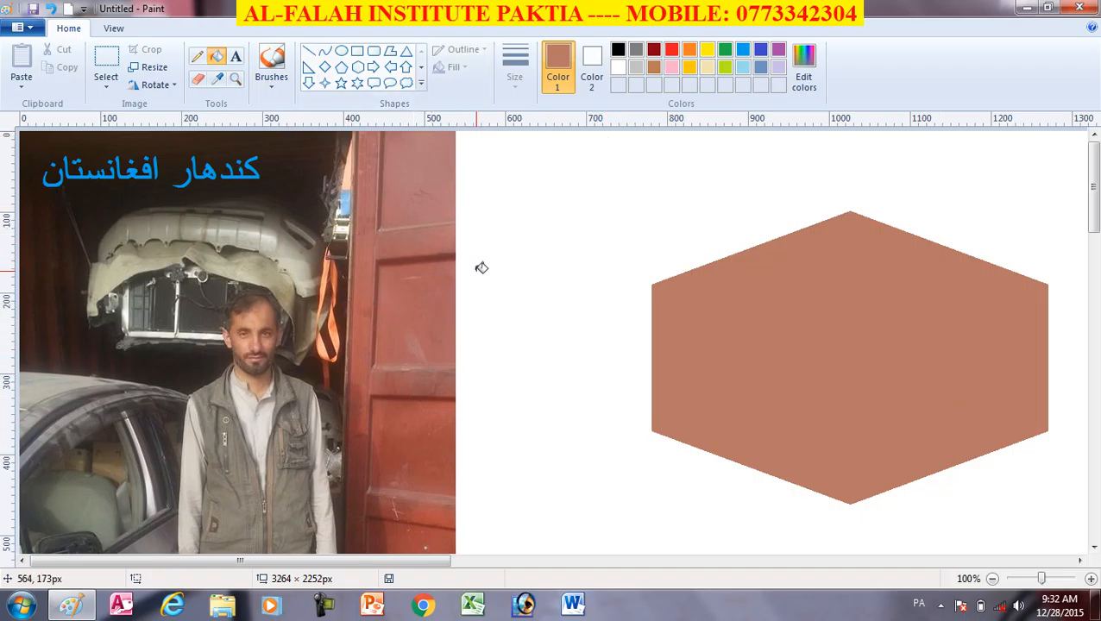
Clear the whole canvas and draw a cloud callout about 471 × 317 px with a red outline.
key(ctrl+a)
key(Delete)
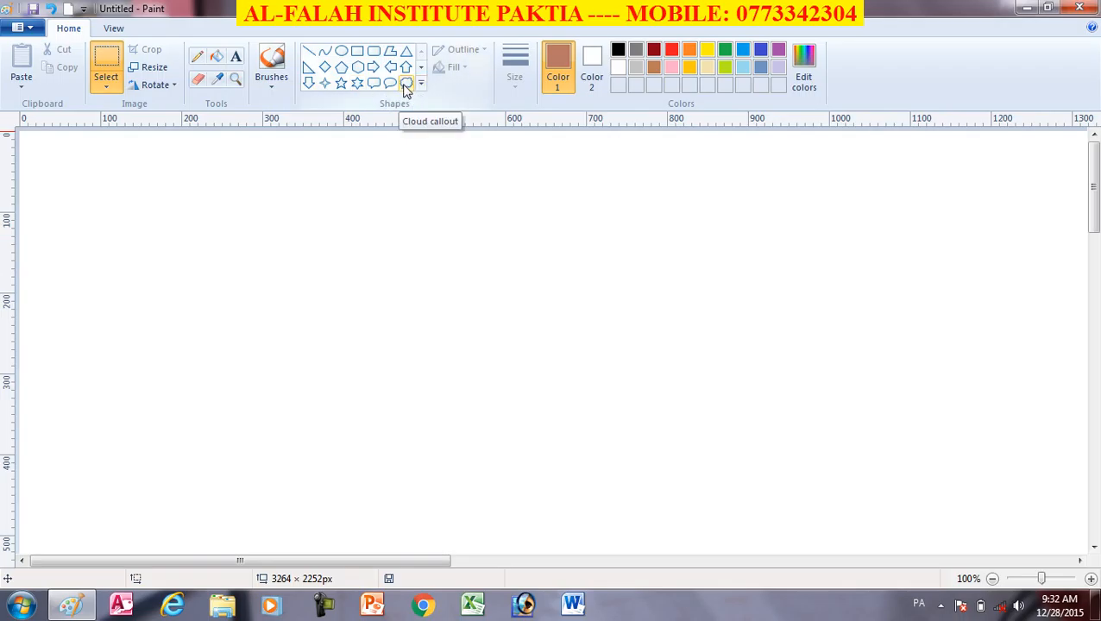
click(405, 84)
drag(369, 202, 749, 457)
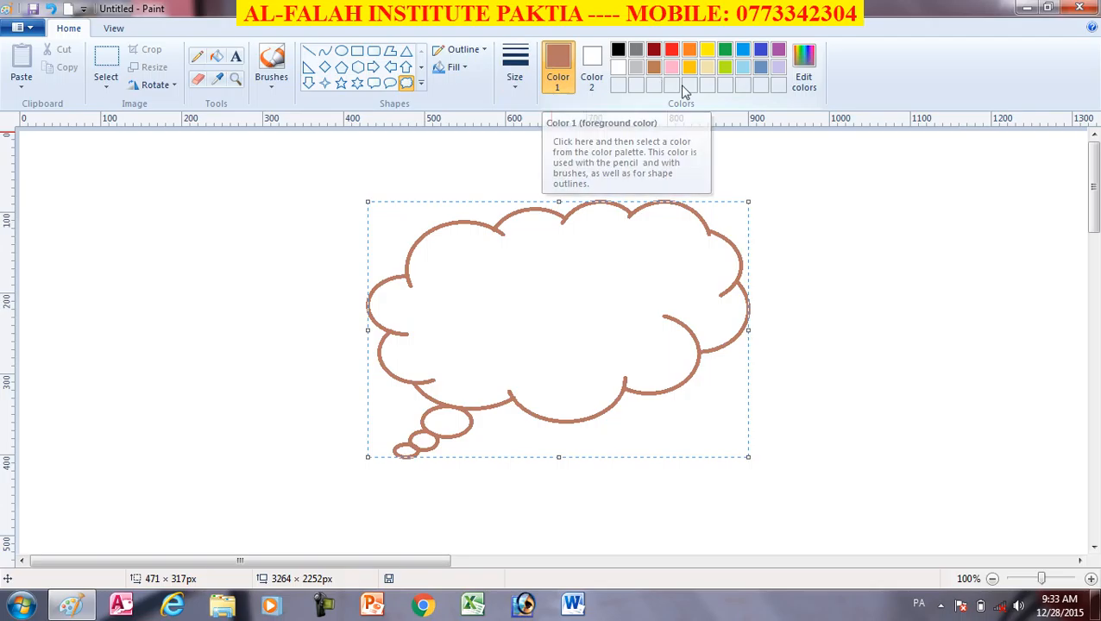
click(672, 52)
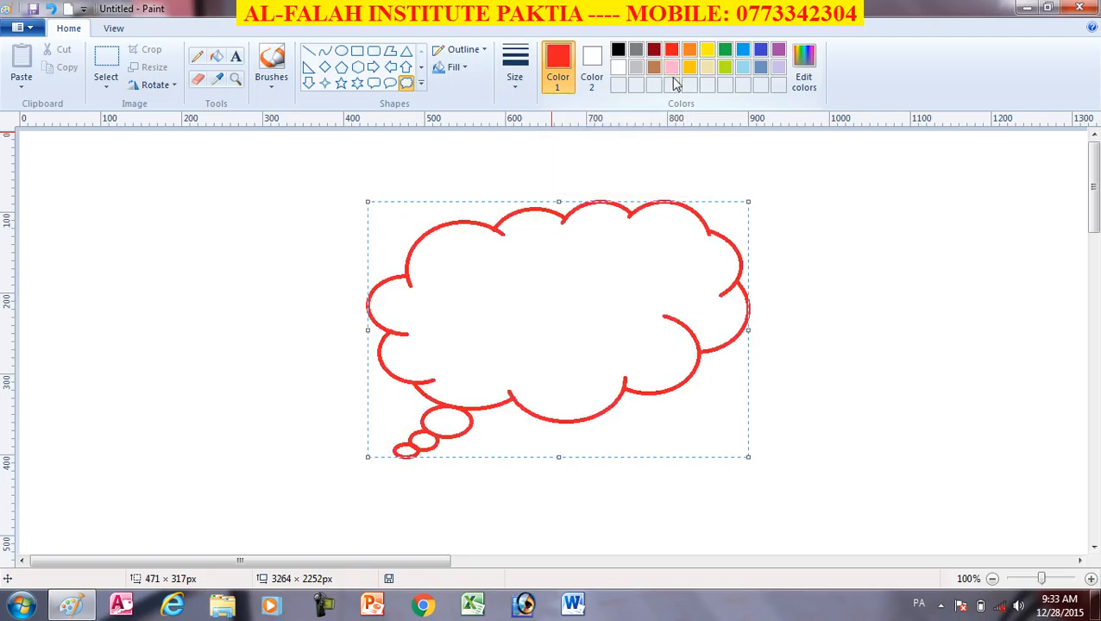
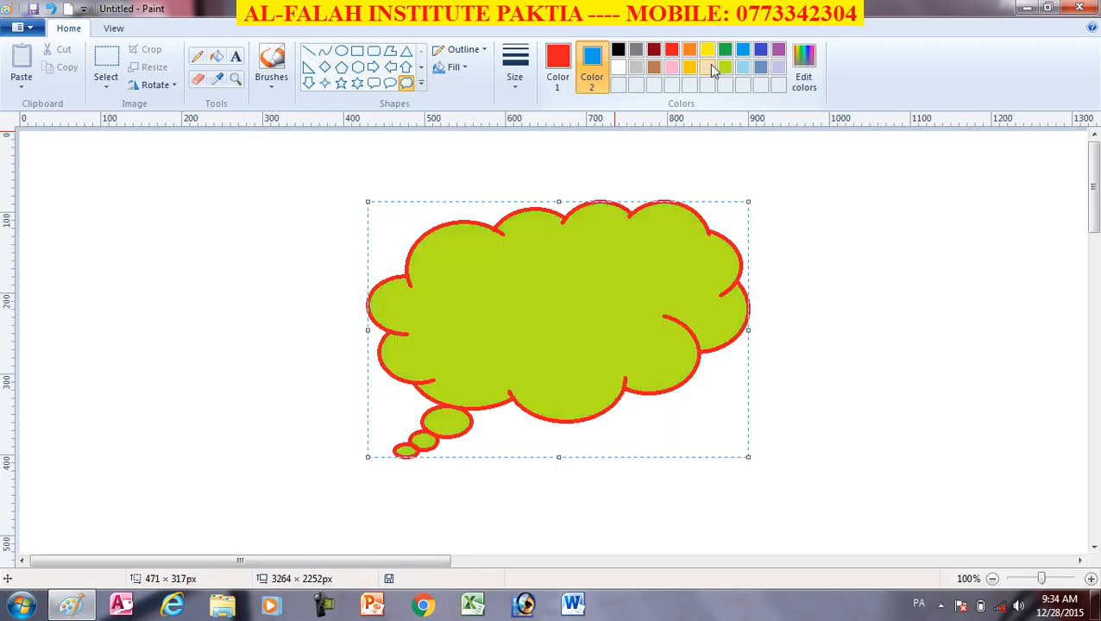
Mix a custom purple with Red 165, Green 100 and Blue 199, add it to the custom colours and apply it as the cloud's fill.
click(726, 69)
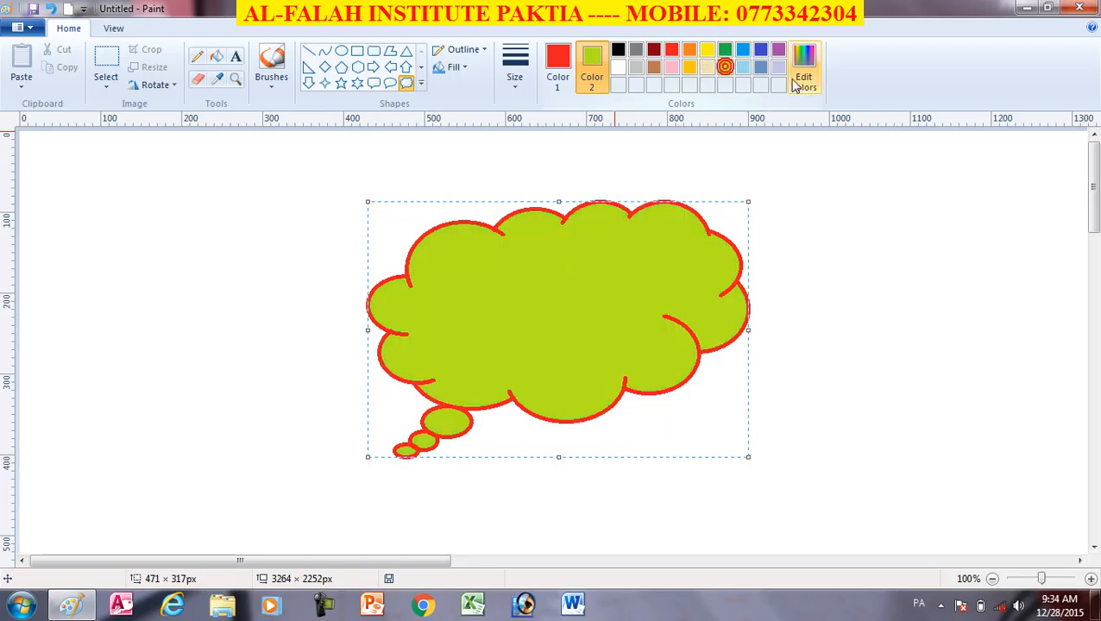
click(803, 71)
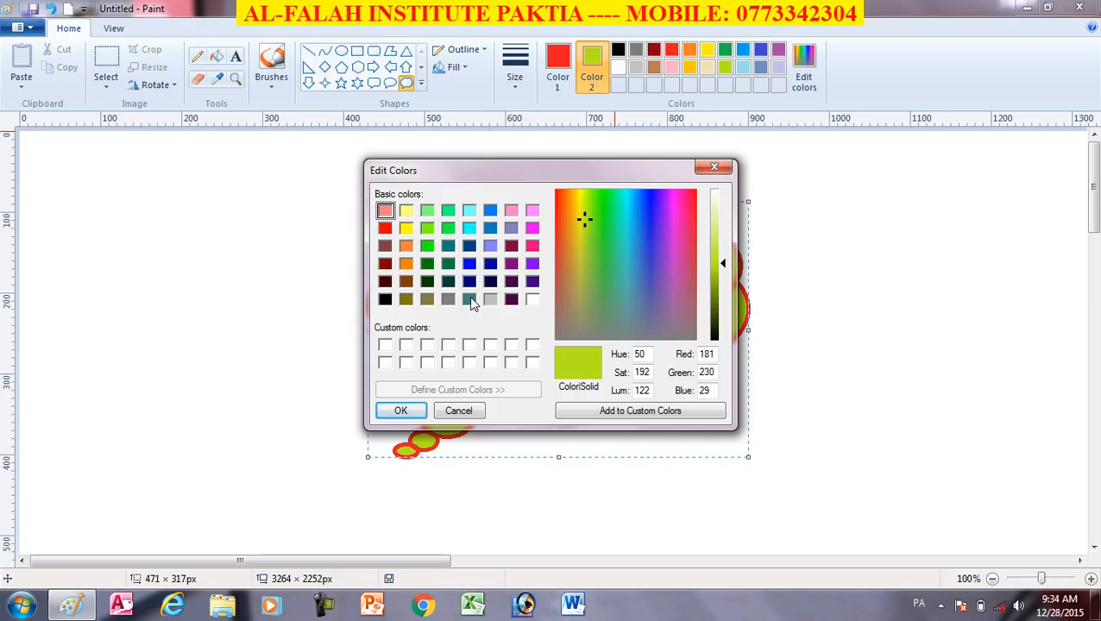
click(589, 251)
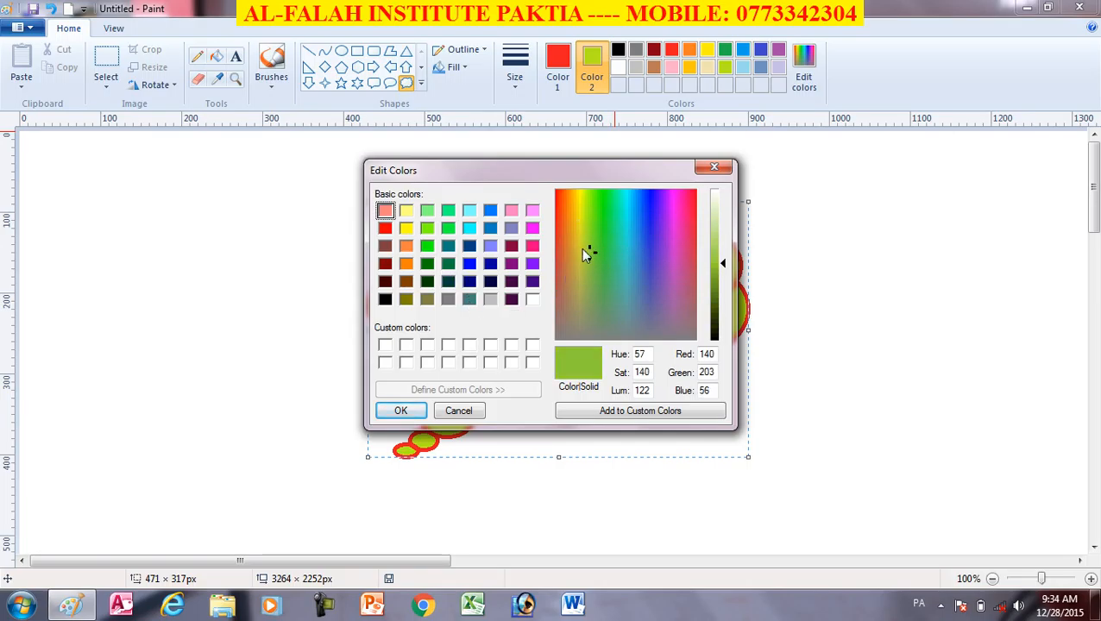
click(666, 255)
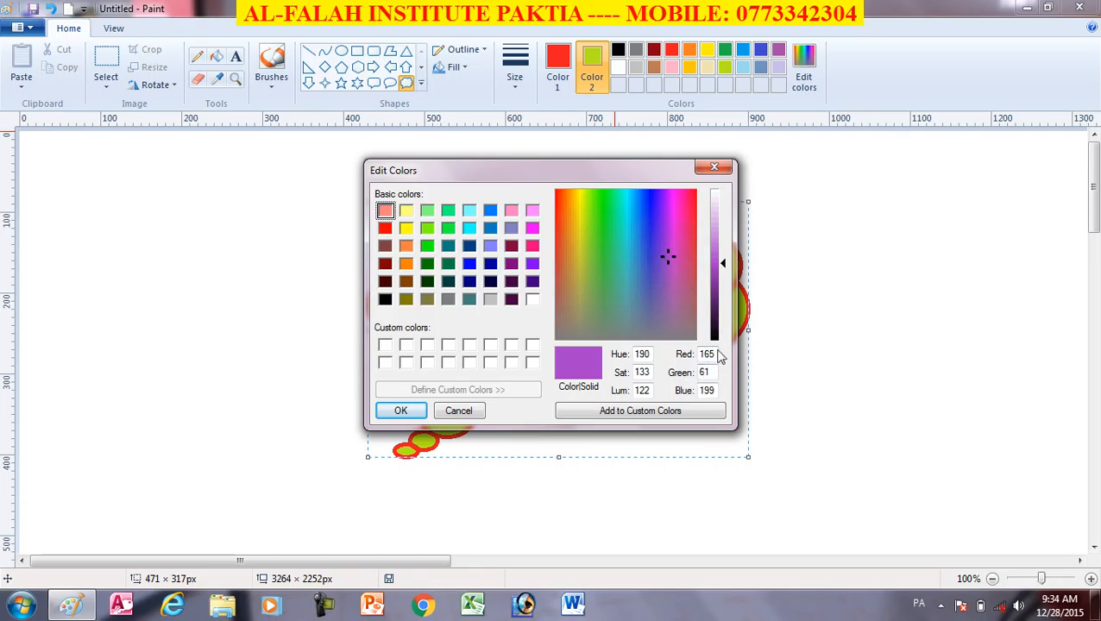
double_click(704, 371)
text(100)
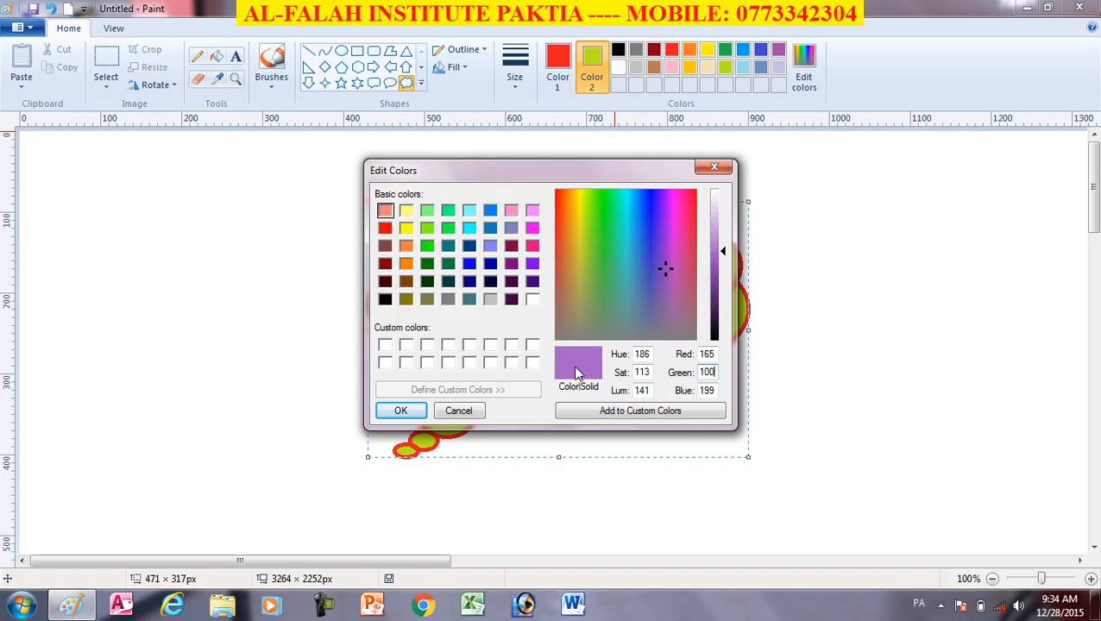
click(610, 411)
click(385, 345)
click(400, 411)
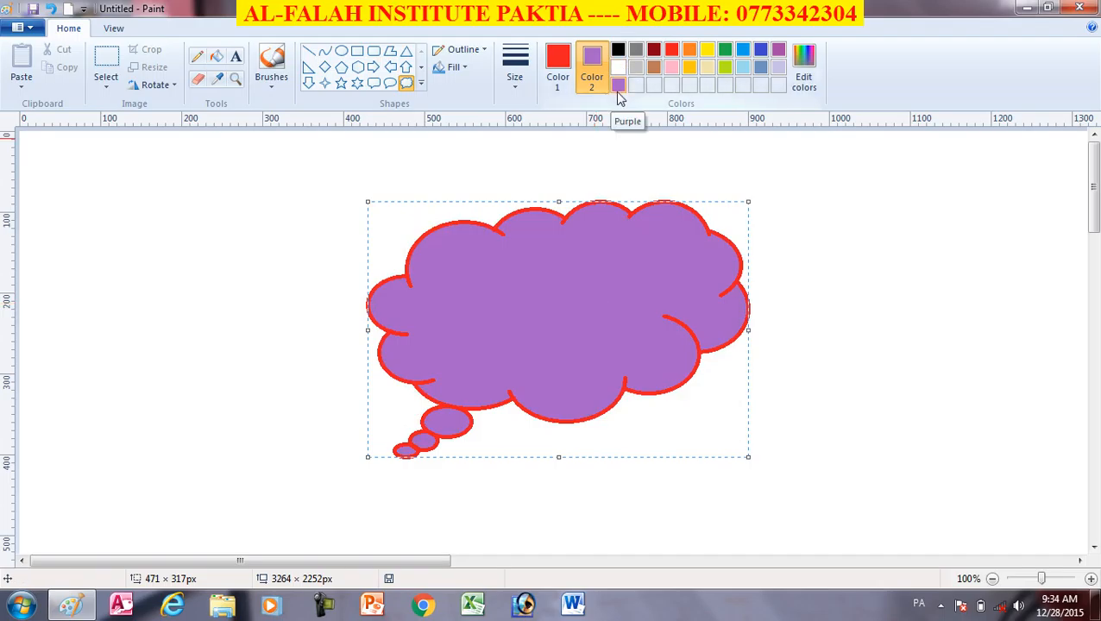
click(372, 192)
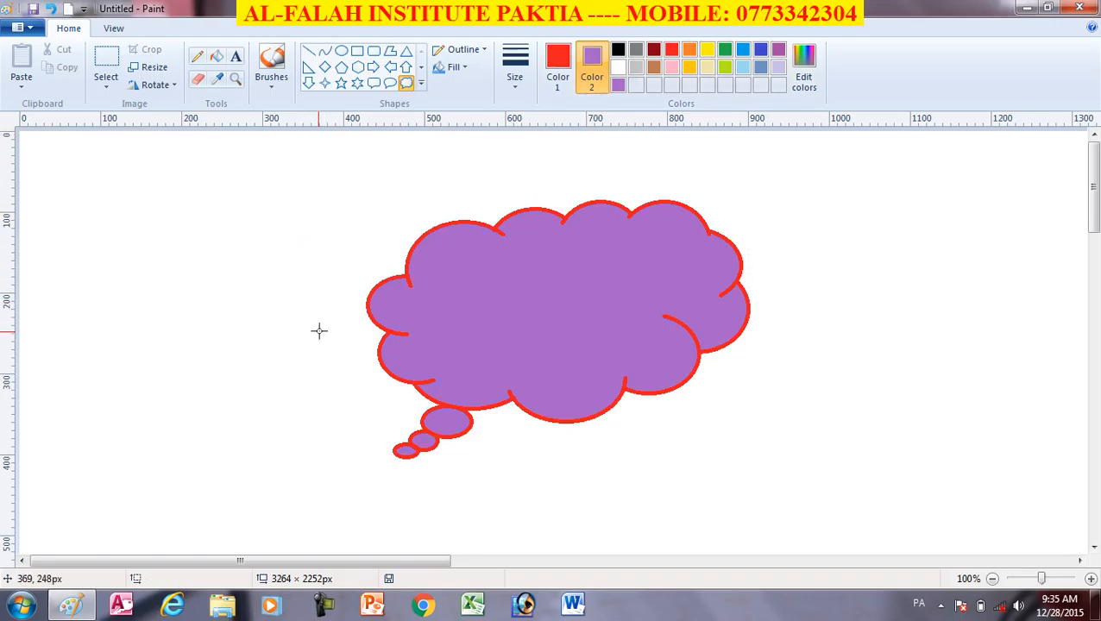
Delete the cloud, set the background colour to white and clear the whole canvas to white.
key(ctrl+a)
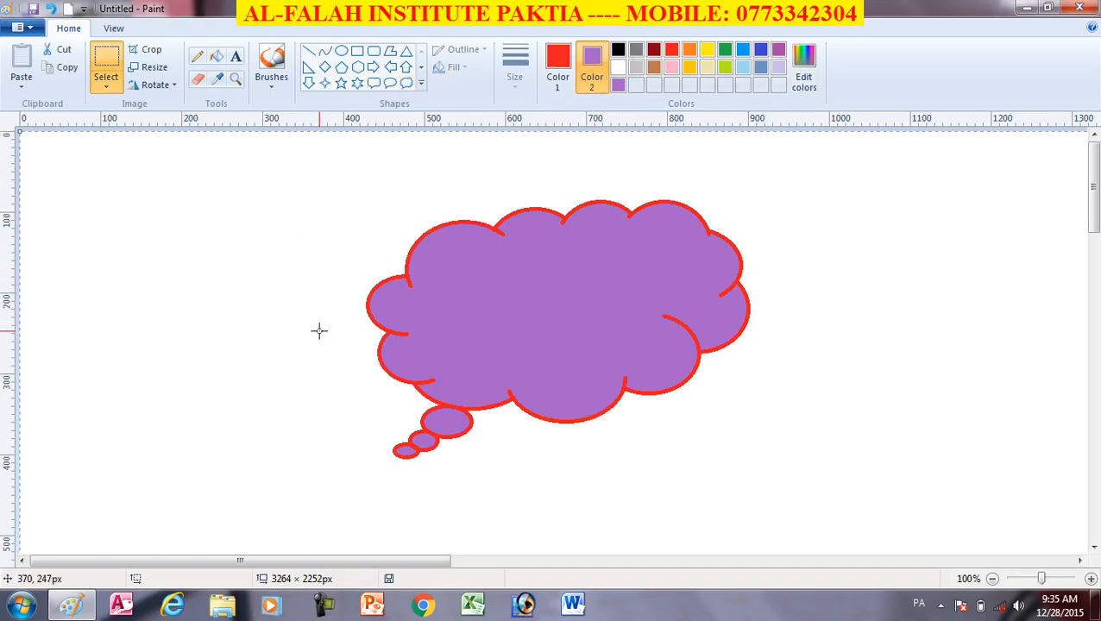
key(Delete)
click(618, 67)
key(ctrl+a)
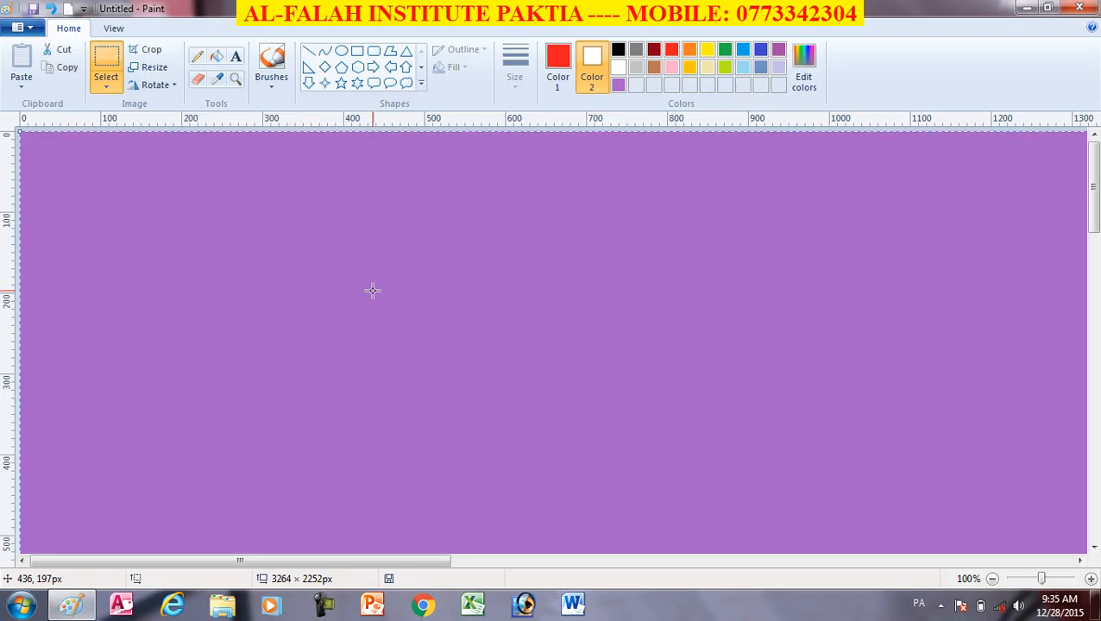
key(Delete)
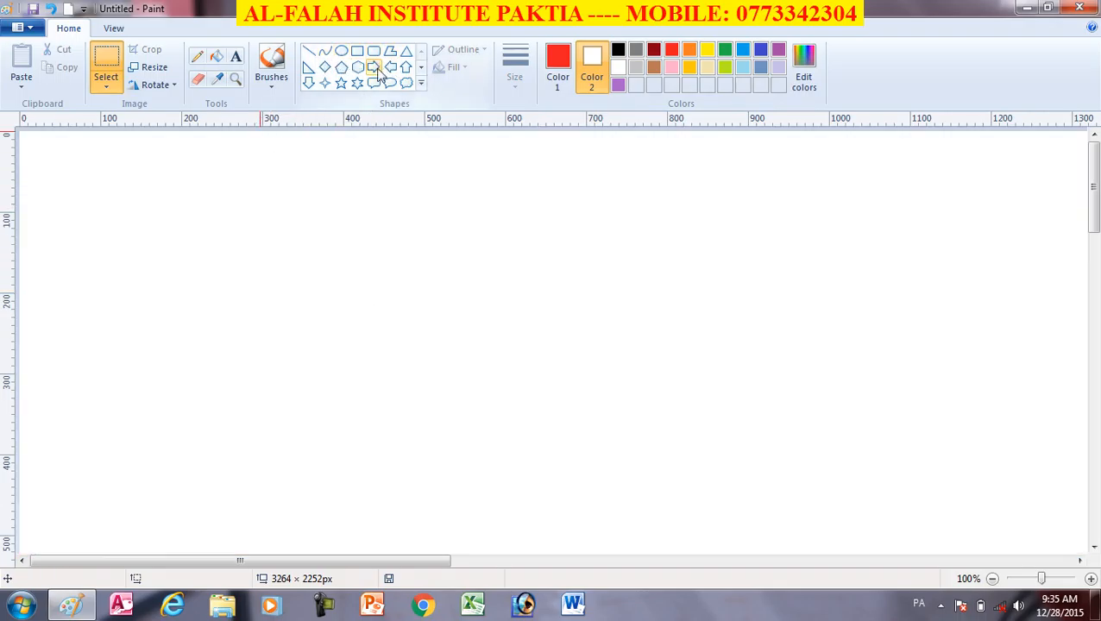
Draw a large red triangle from connected straight lines, with its slightly sloping upper edge about 800 px long.
click(308, 50)
drag(202, 231, 833, 231)
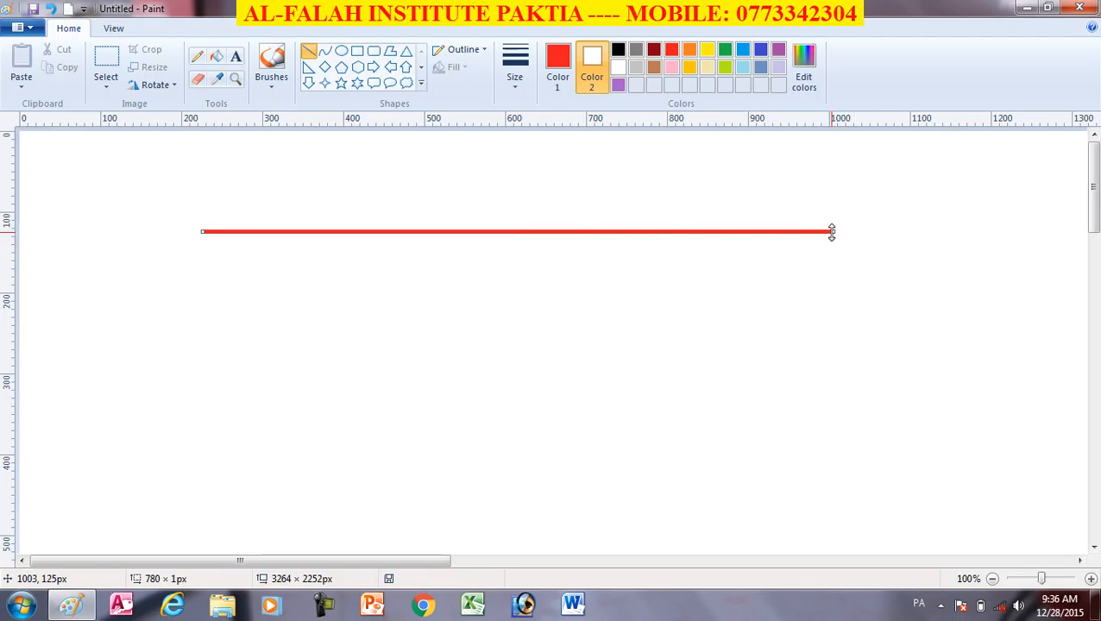
drag(835, 230, 849, 212)
click(867, 287)
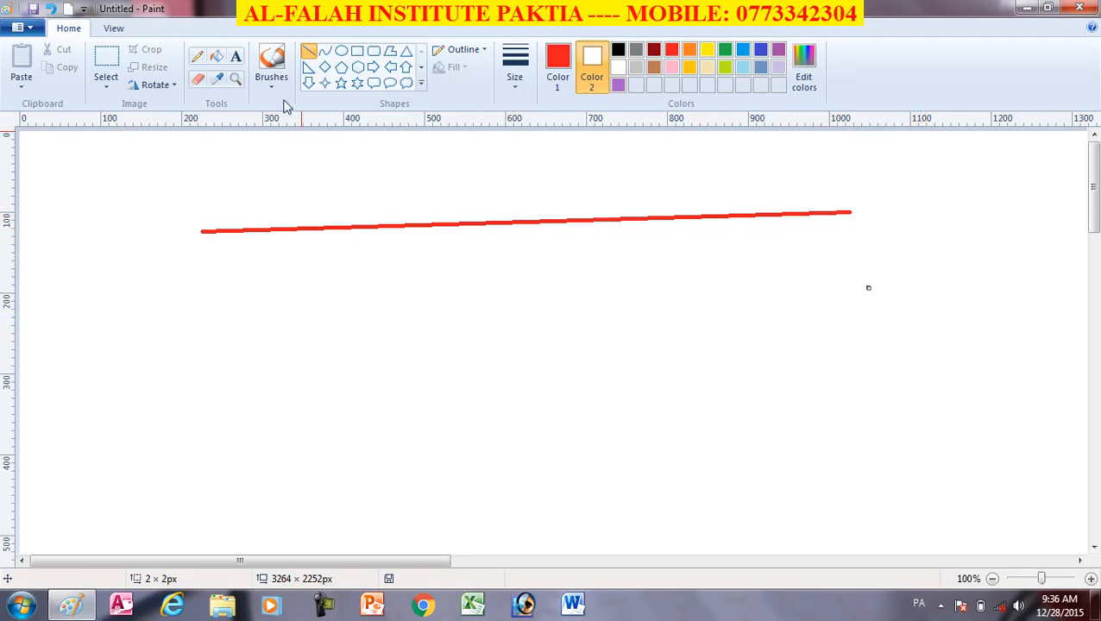
drag(849, 214, 835, 483)
click(808, 507)
Draw two upward-bent red curves one below the other in the blank area under the triangle, about 815 × 132 px and 819 × 160 px.
scroll(400, 251, down, 10)
click(322, 51)
drag(176, 294, 836, 286)
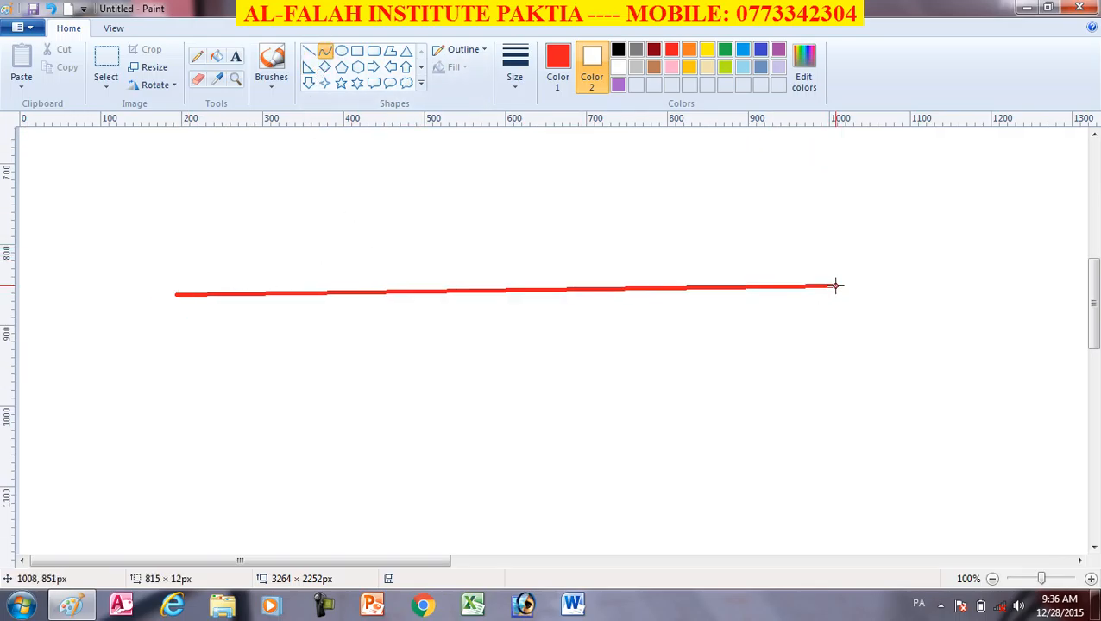
click(425, 189)
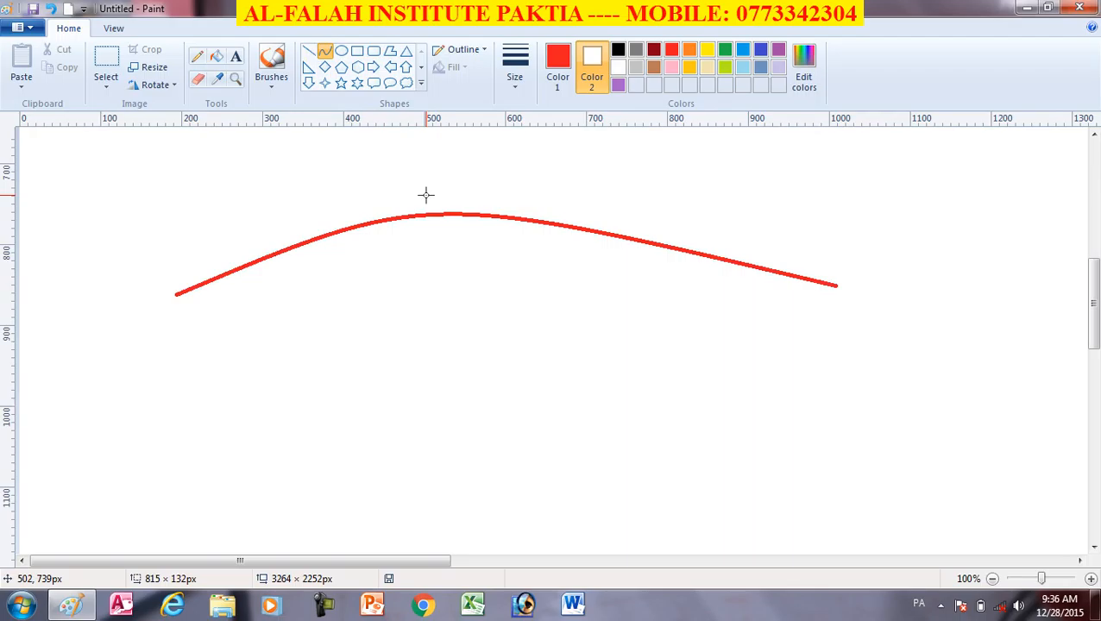
click(323, 52)
drag(182, 388, 848, 389)
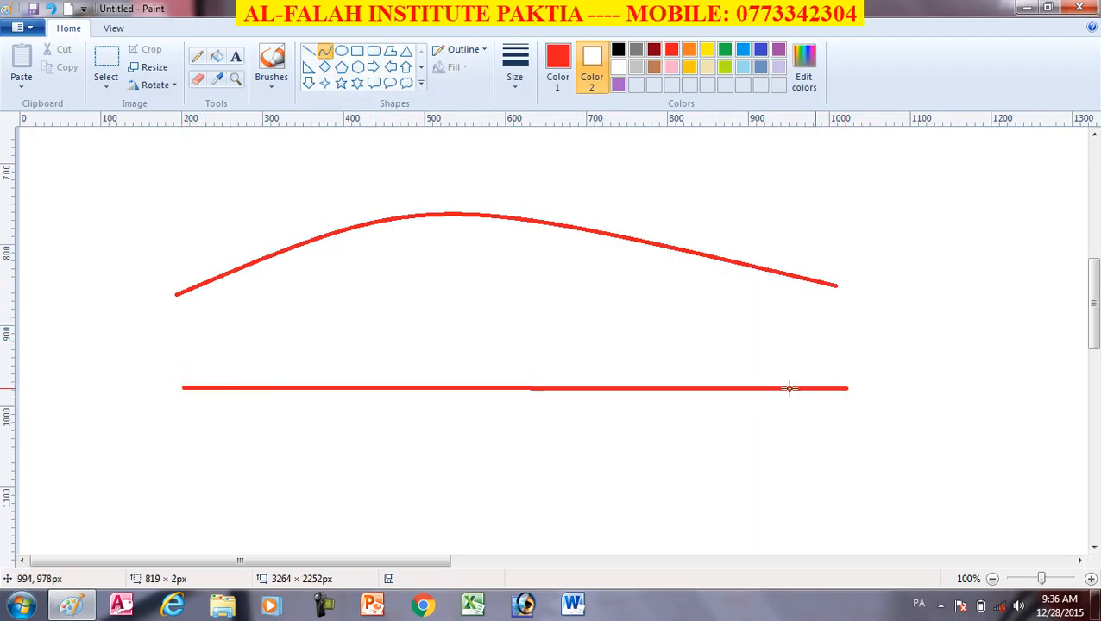
click(405, 259)
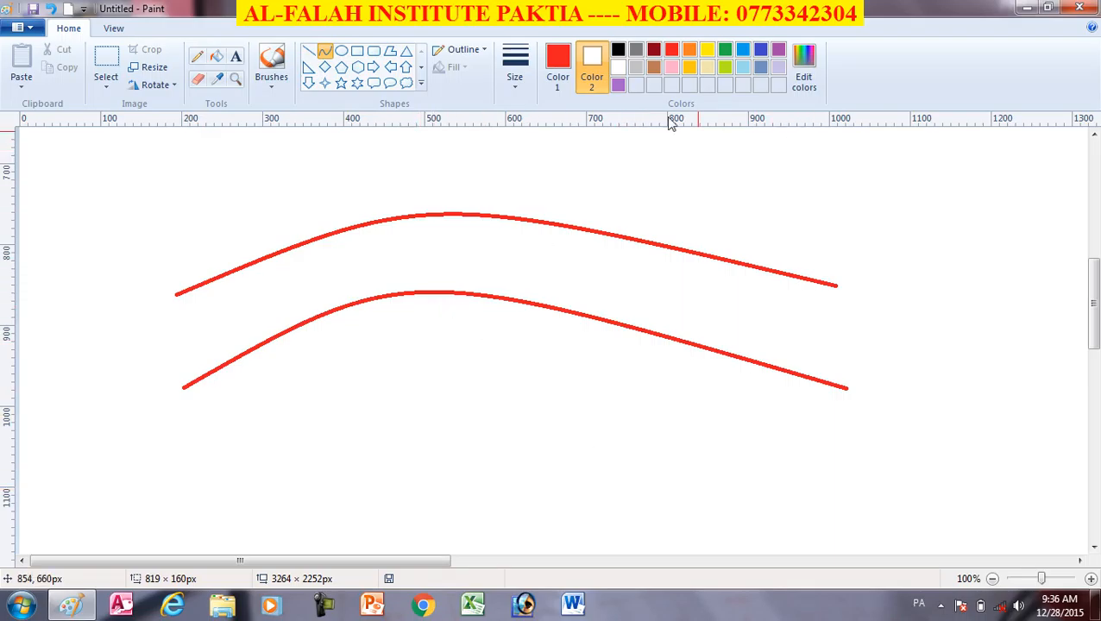
Zoom the canvas in to 400%, zoom back out several levels and restore the 100% view.
click(118, 28)
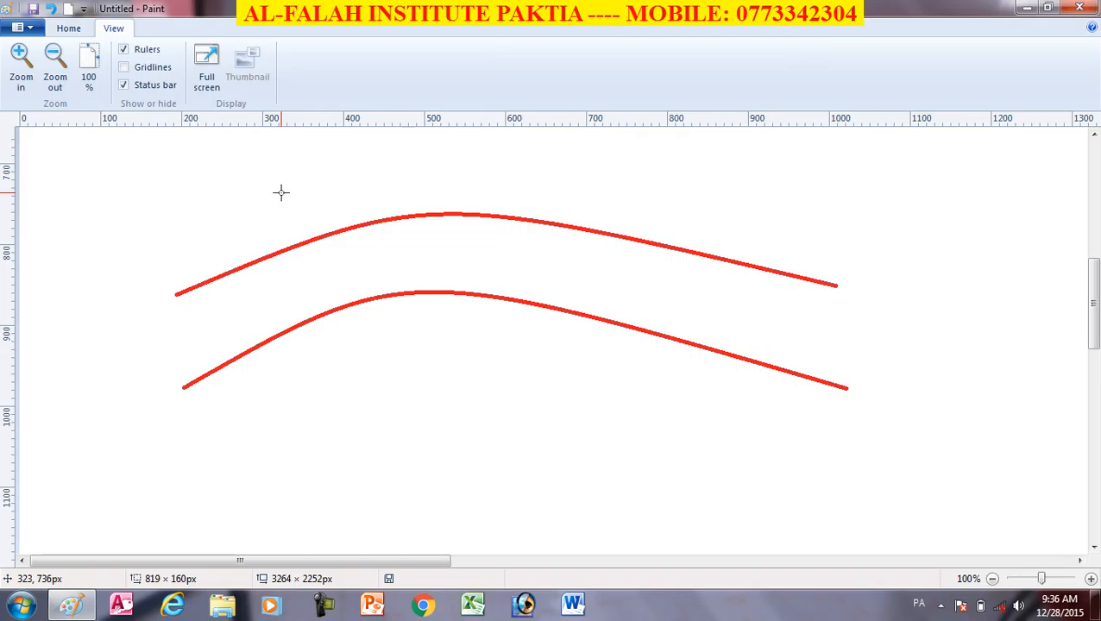
click(23, 68)
click(26, 69)
click(26, 69)
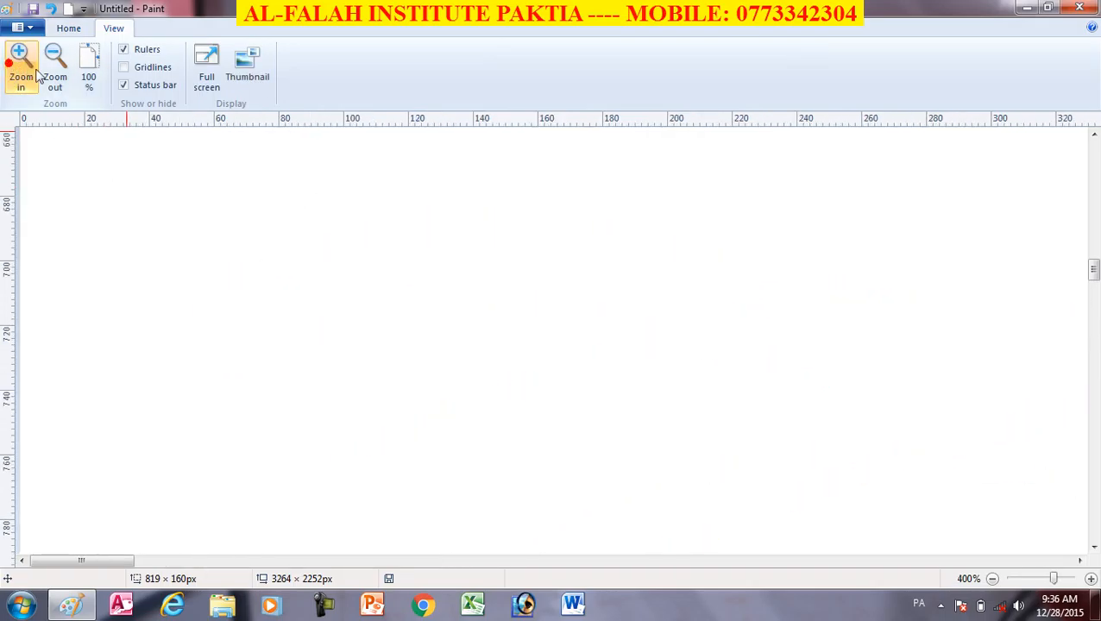
click(54, 66)
click(55, 65)
click(54, 66)
click(54, 66)
click(90, 69)
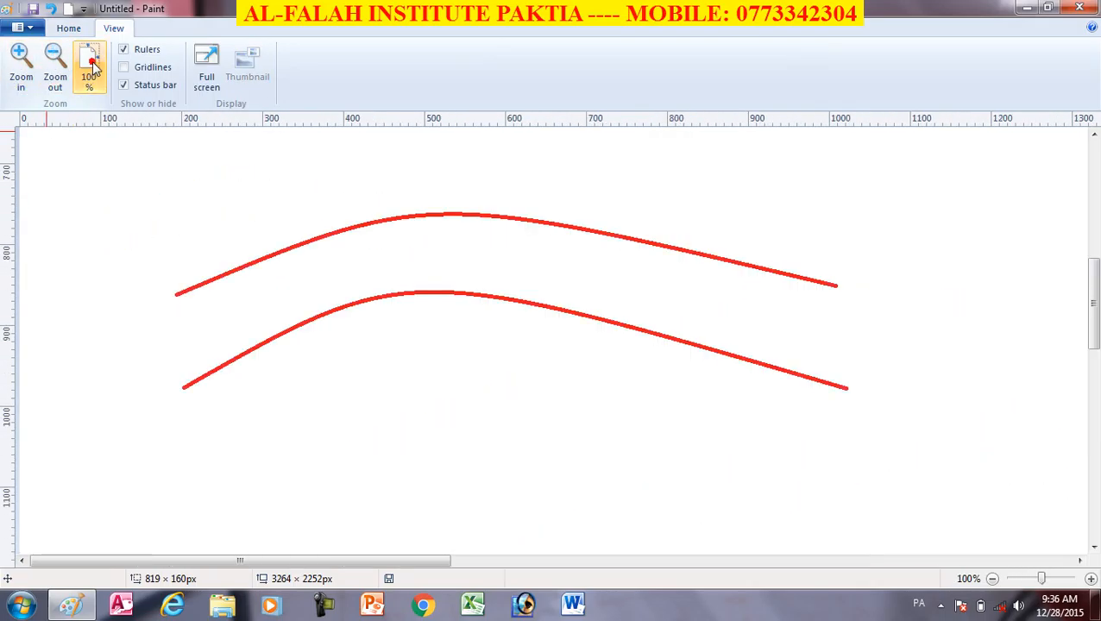
Toggle the rulers, gridlines and status bar and restore each one, and preview the drawing in full screen before returning to the editor.
click(124, 50)
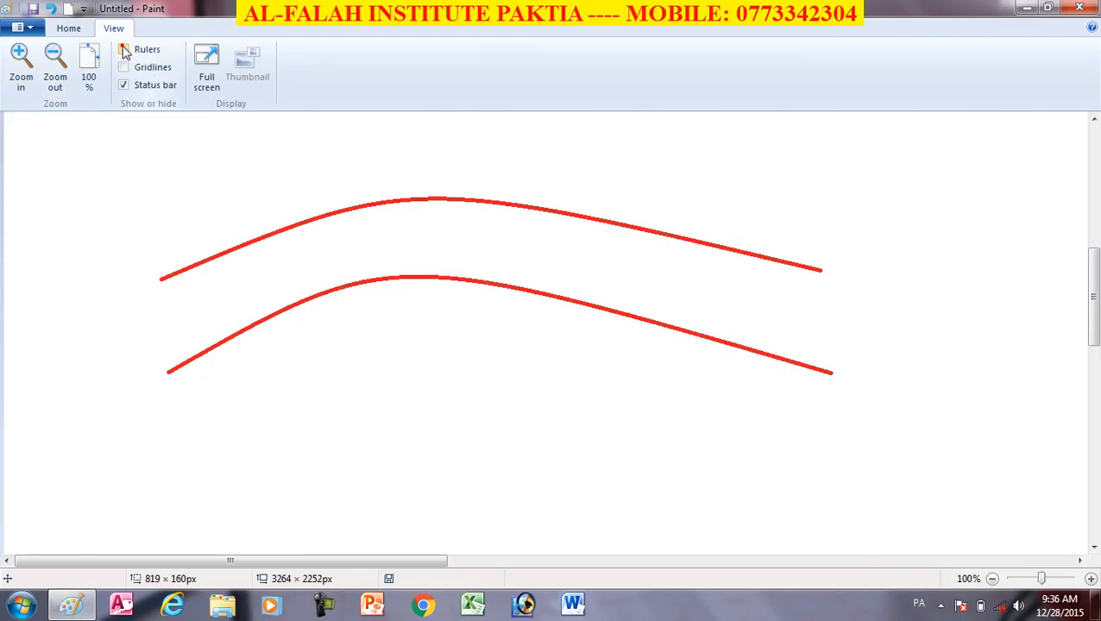
click(124, 50)
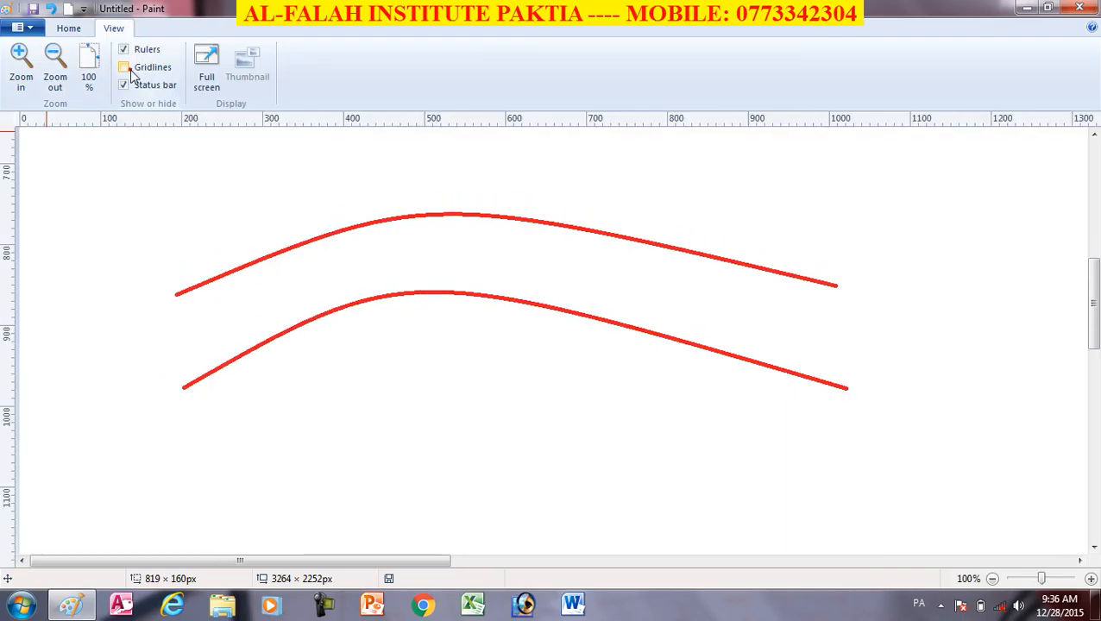
click(125, 67)
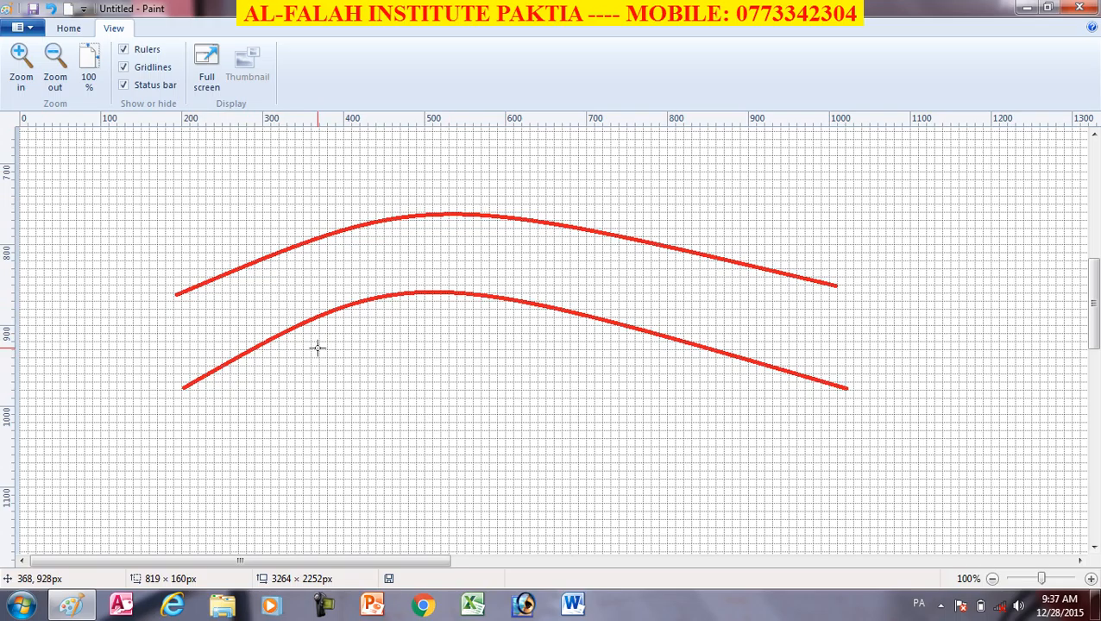
click(123, 68)
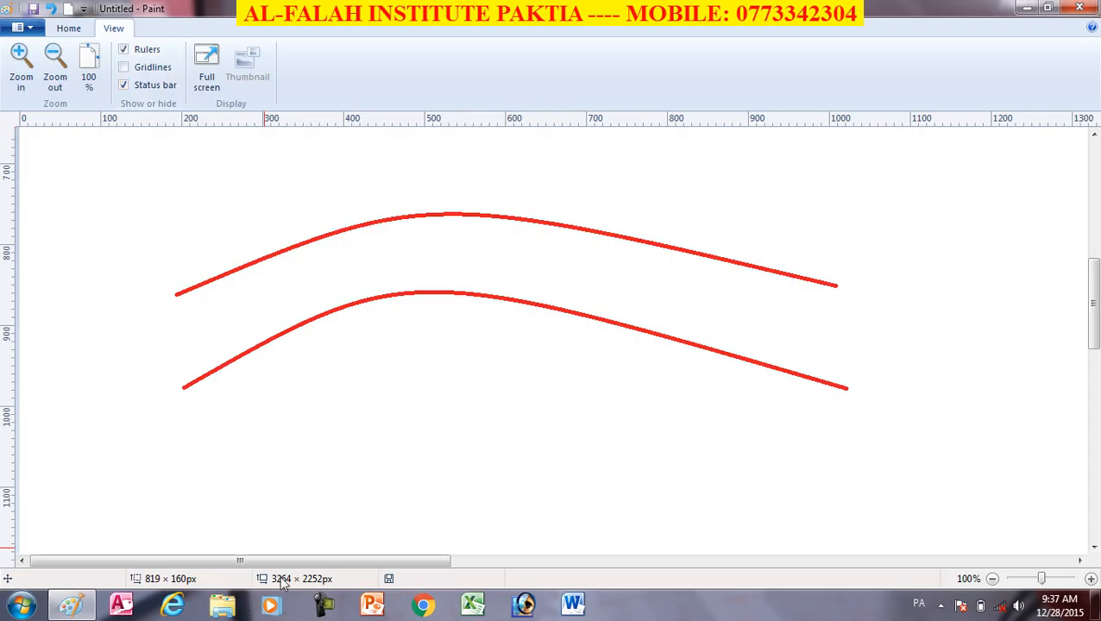
click(124, 85)
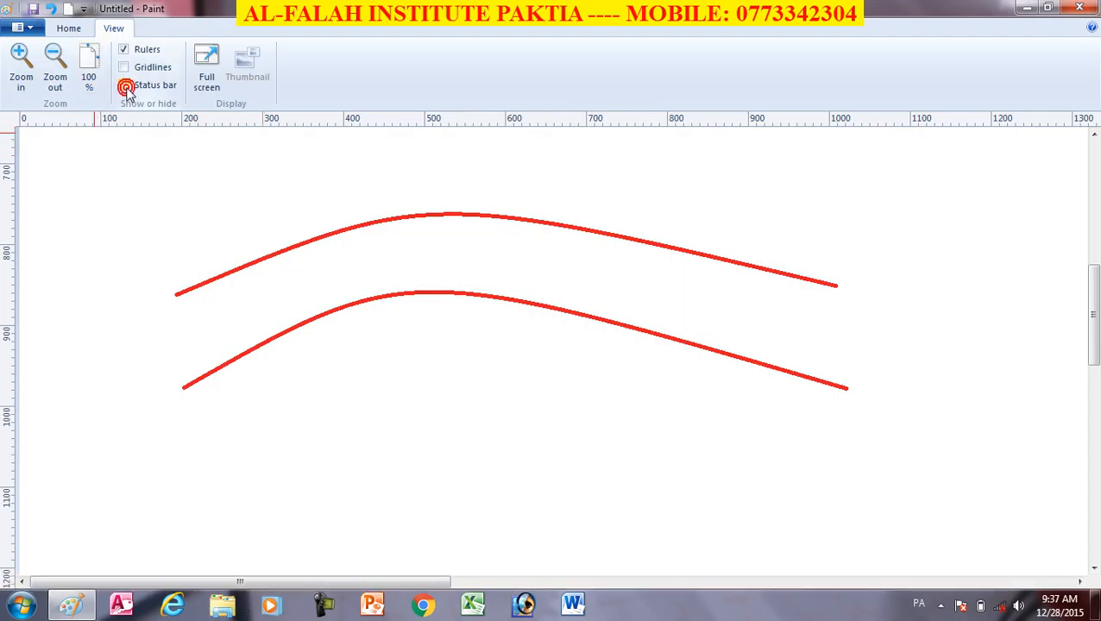
click(125, 87)
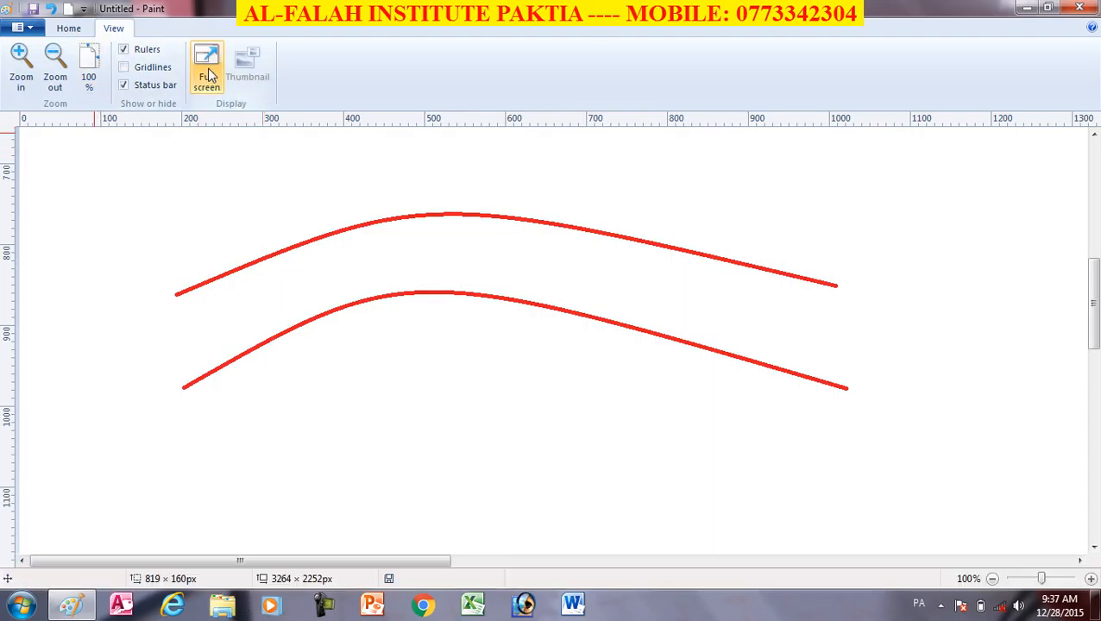
click(207, 68)
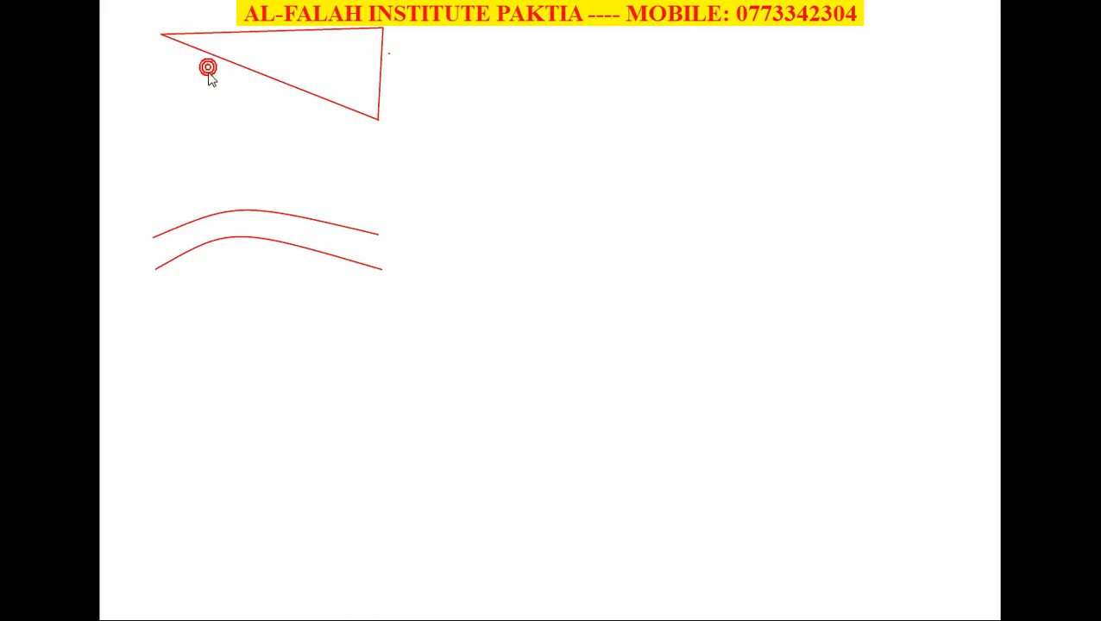
click(404, 274)
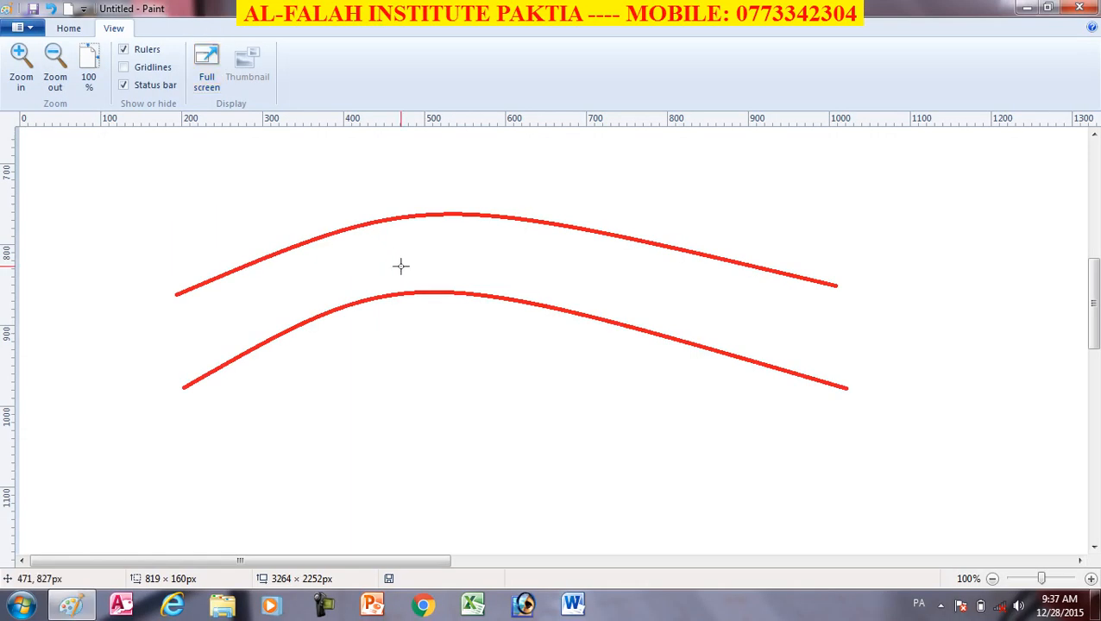
Minimize the drawing window to the desktop and restore it to view.
click(254, 57)
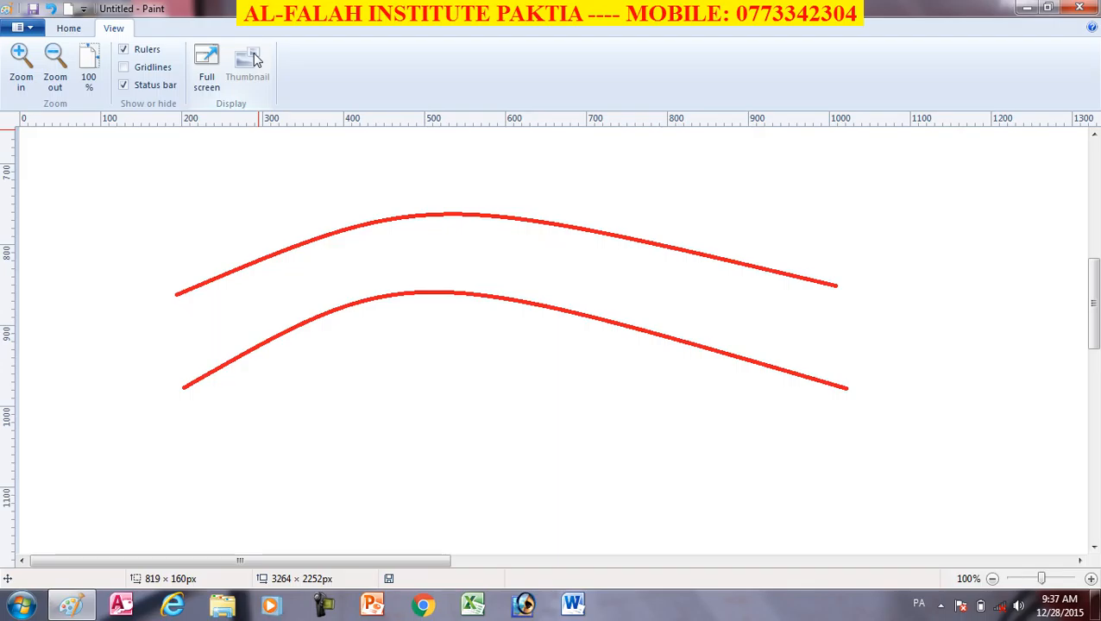
click(1025, 8)
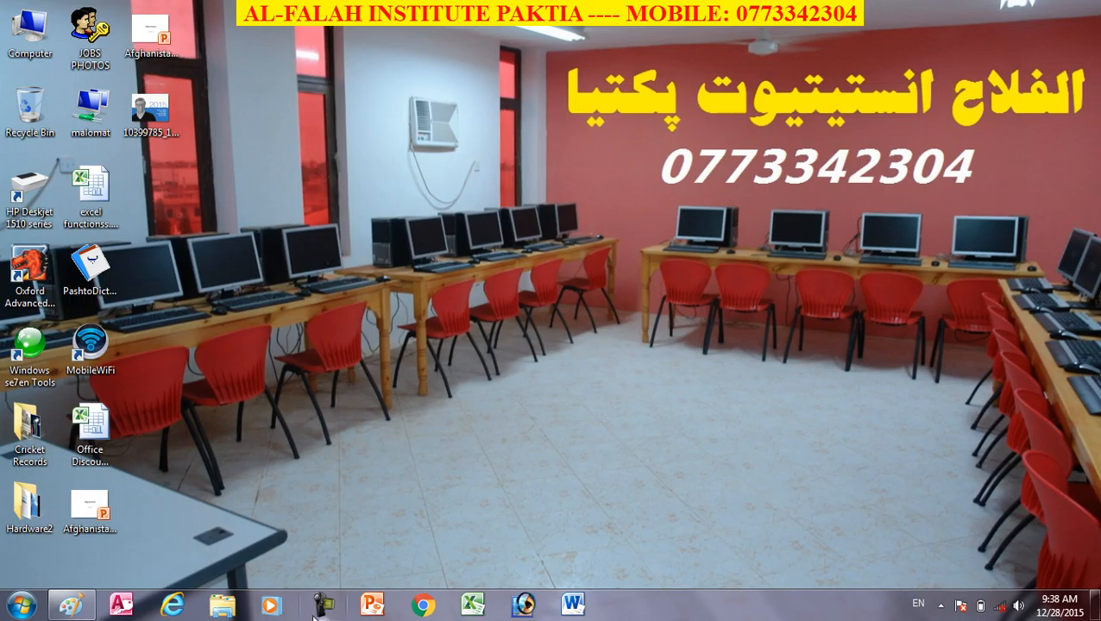
click(71, 604)
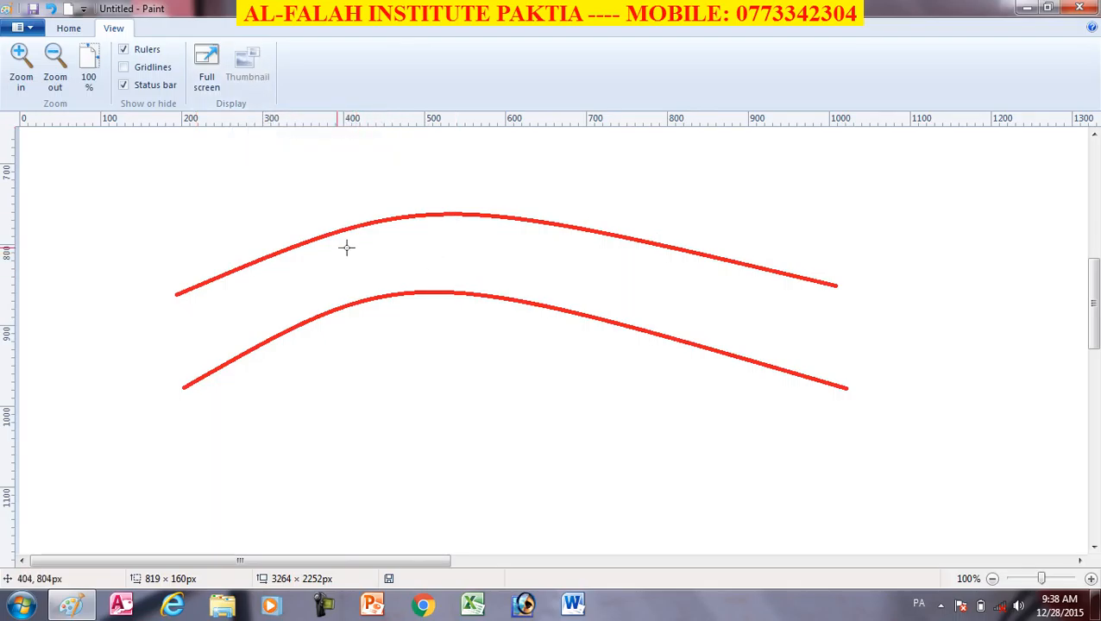
Review the Quick Access Toolbar customization options and the window control commands, and return to the canvas without choosing any.
click(83, 8)
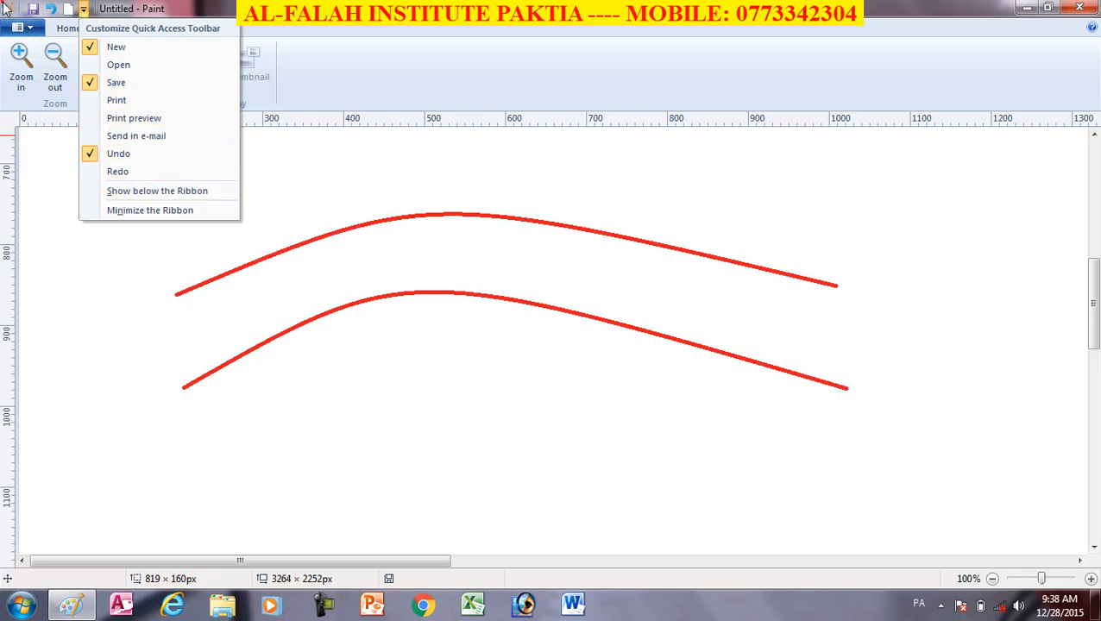
click(6, 8)
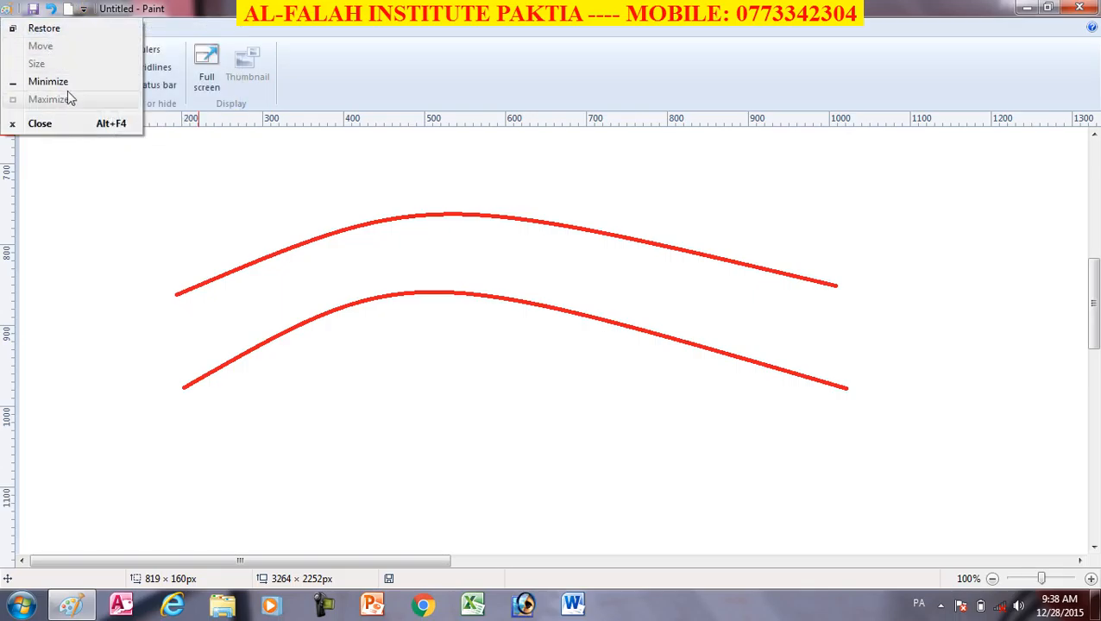
click(555, 333)
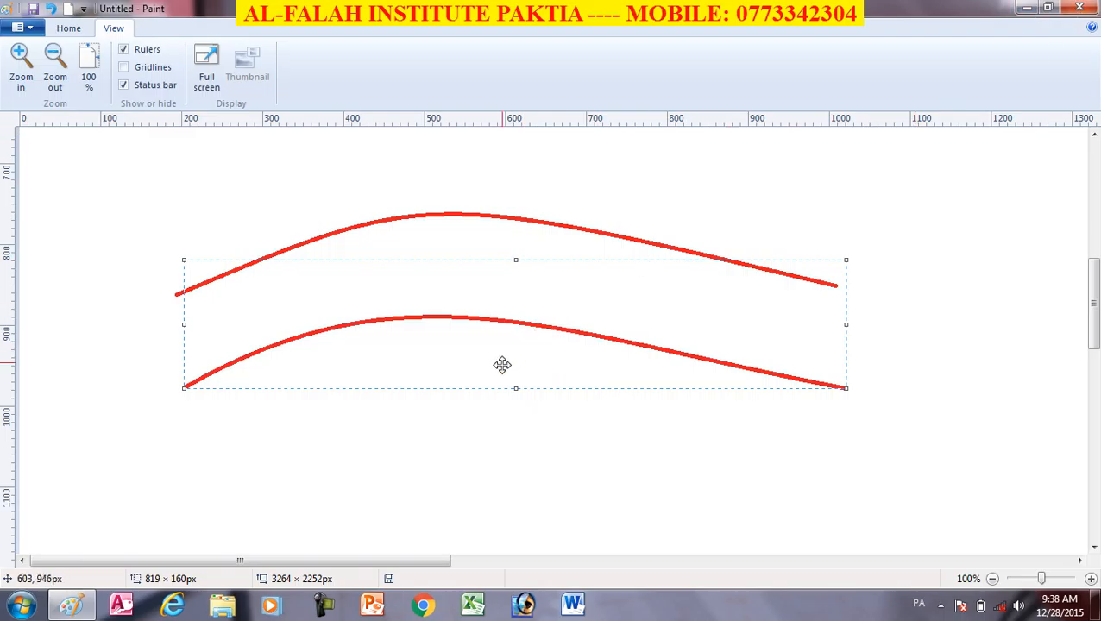
click(954, 252)
Close the untitled drawing and discard its unsaved changes.
click(1081, 8)
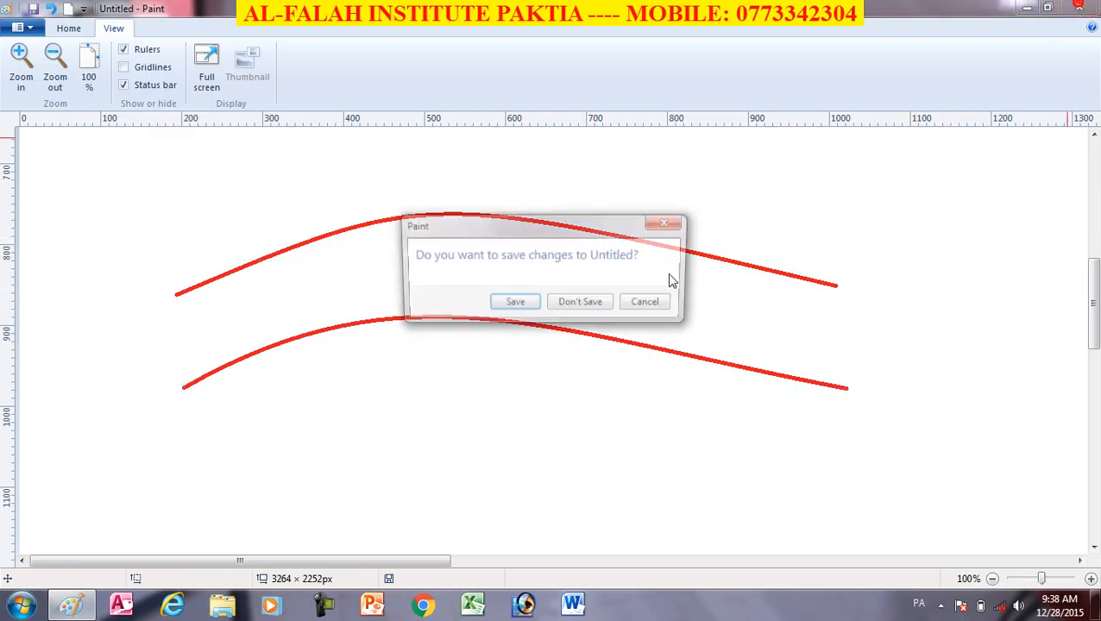
click(571, 301)
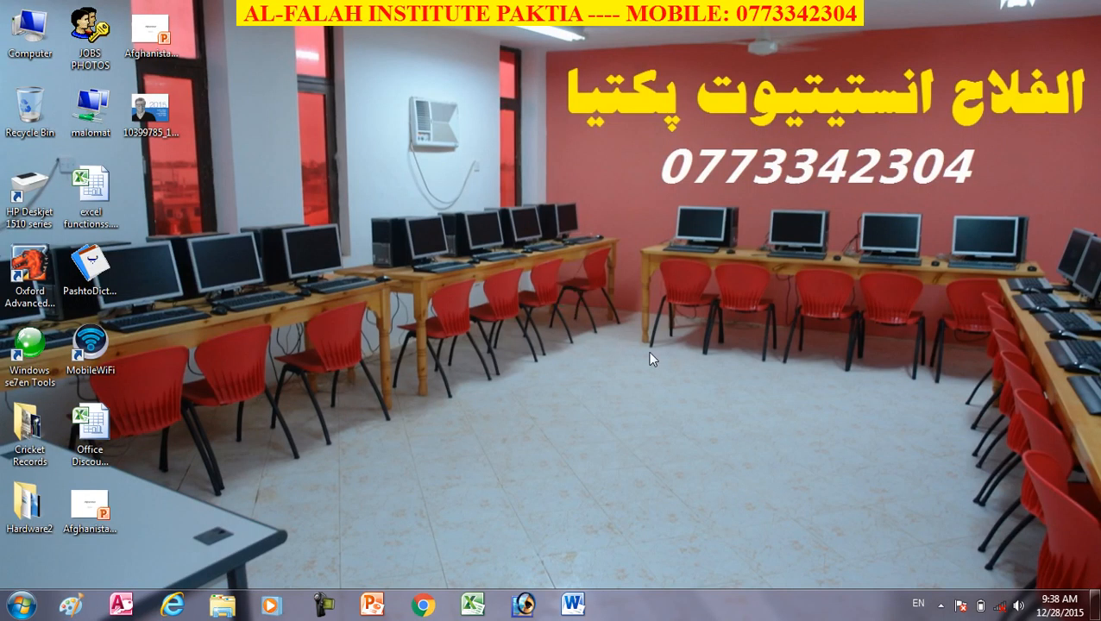